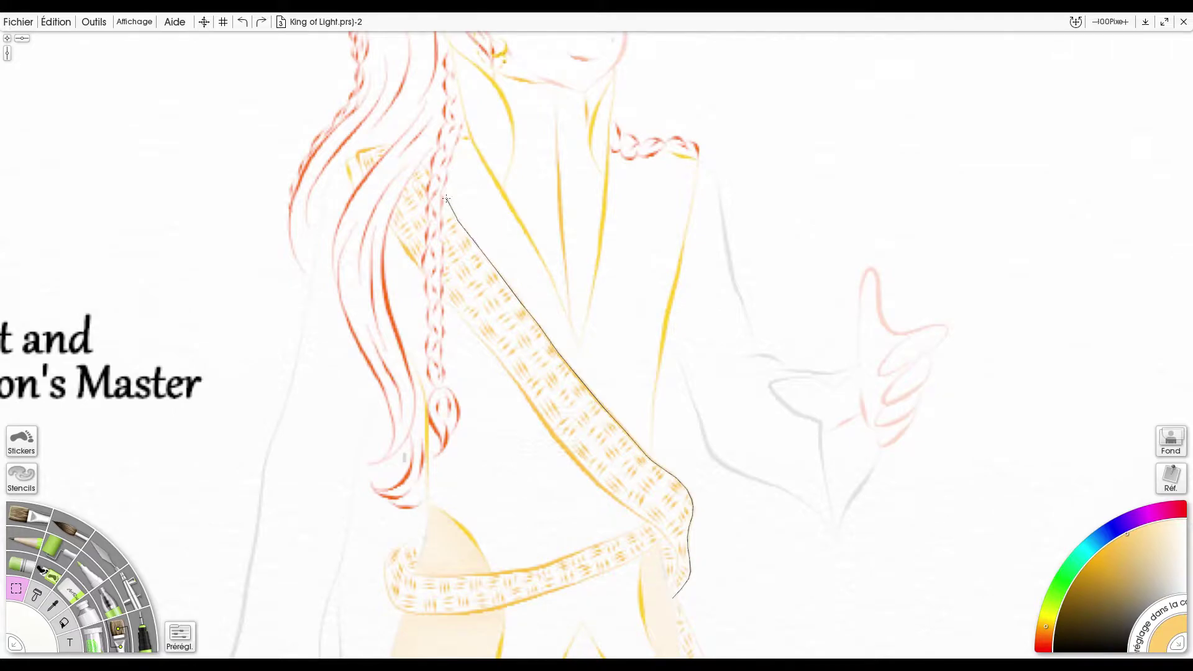
- Select the woven sash and waist belt along their outline, fill them with golden yellow, and clear the selection
{"action": "mouse_move", "coordinate": [364, 174]}
{"action": "left_mouse_down"}
{"action": "mouse_move", "coordinate": [396, 239]}
{"action": "mouse_move", "coordinate": [583, 470]}
{"action": "left_mouse_up"}
{"action": "left_click_drag", "start_coordinate": [626, 533], "coordinate": [524, 570]}
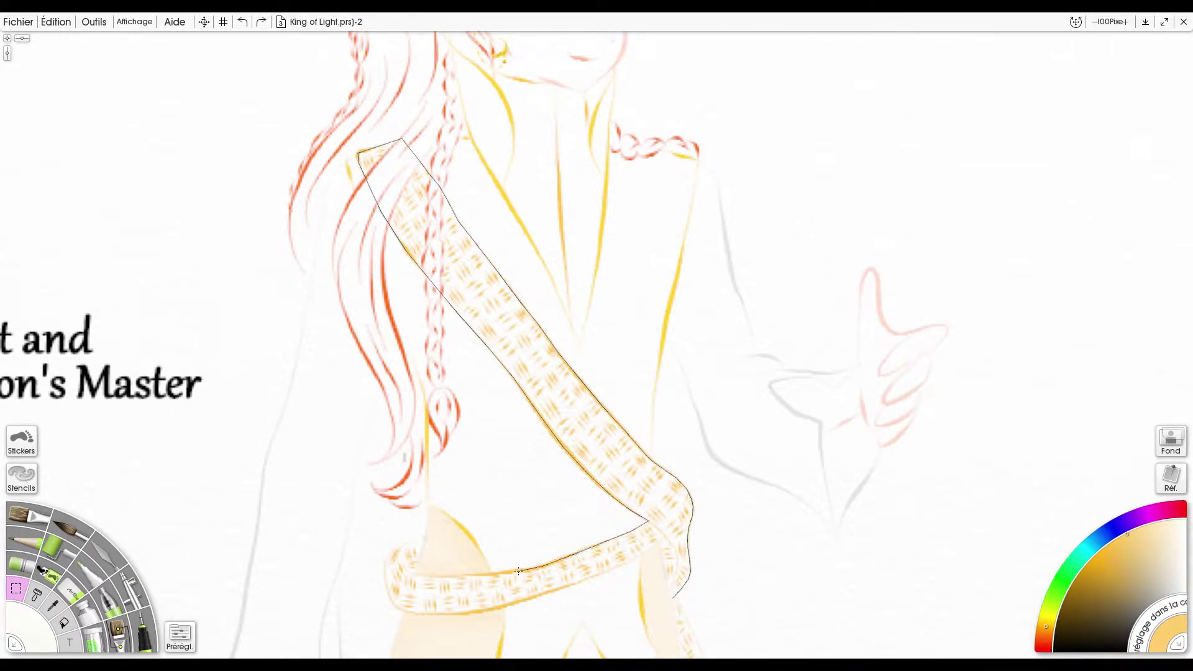
{"action": "mouse_move", "coordinate": [386, 591]}
{"action": "left_mouse_down"}
{"action": "mouse_move", "coordinate": [418, 613]}
{"action": "mouse_move", "coordinate": [521, 604]}
{"action": "mouse_move", "coordinate": [639, 558]}
{"action": "left_mouse_up"}
{"action": "left_click_drag", "start_coordinate": [669, 595], "coordinate": [670, 597]}
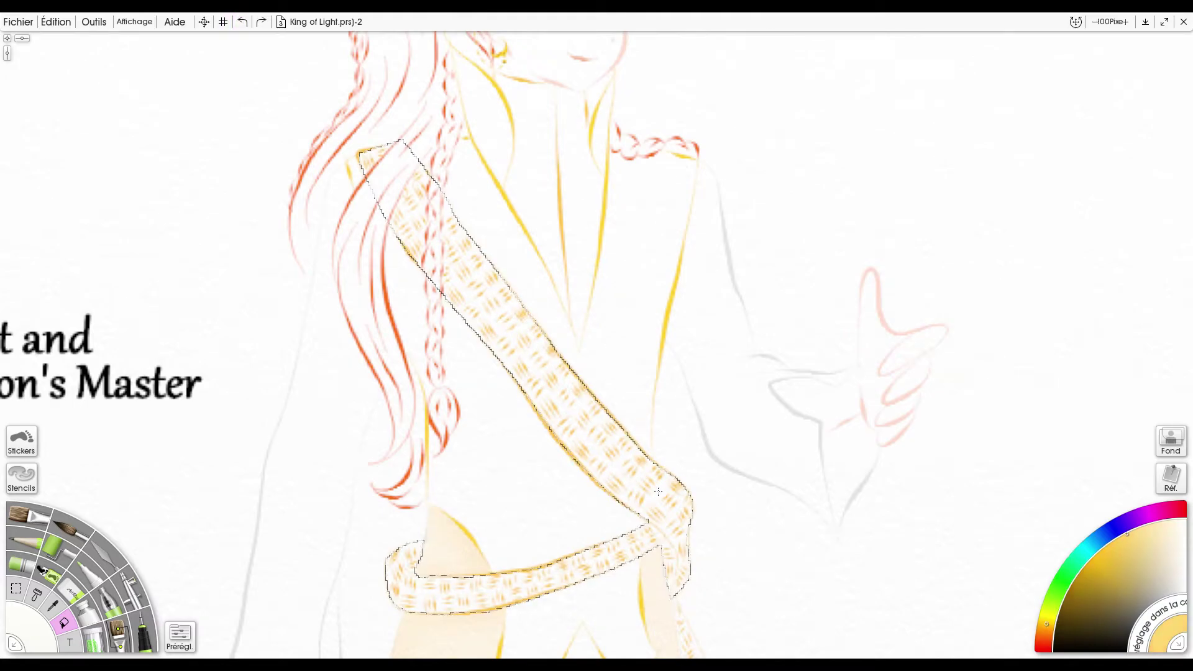
{"action": "left_click", "coordinate": [630, 488]}
{"action": "left_click", "coordinate": [130, 589]}
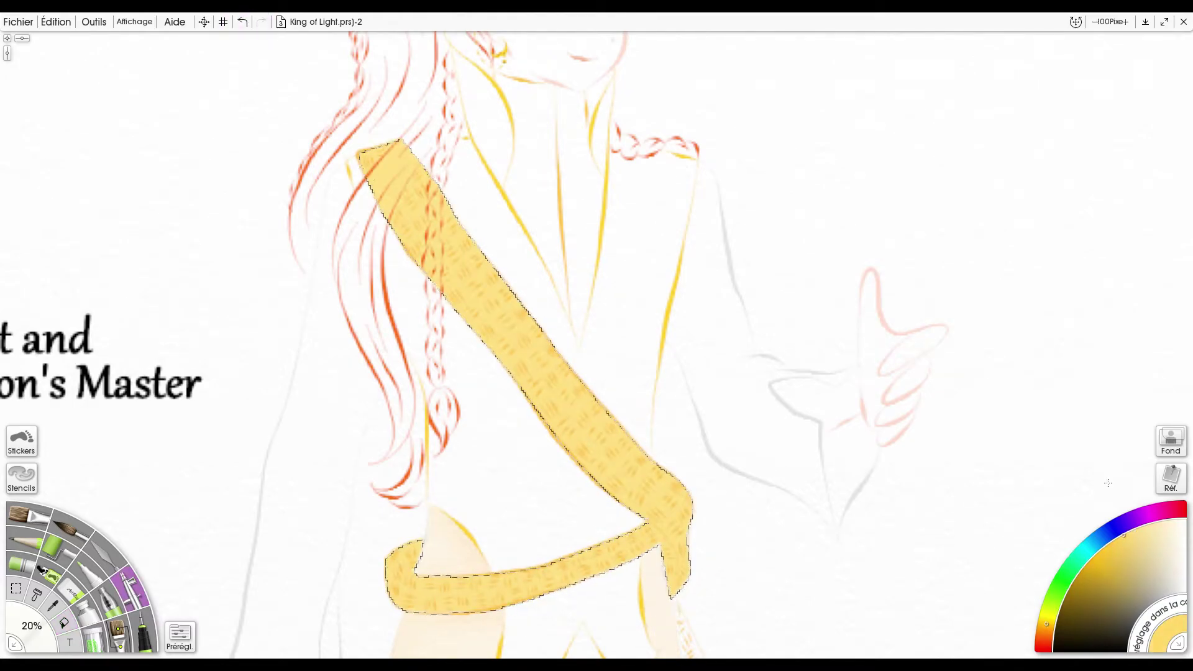
{"action": "left_click", "coordinate": [16, 589]}
{"action": "left_click", "coordinate": [67, 274]}
- Erase the yellow fill where it covers the braid and loose hair strands over the shoulder end of the sash
{"action": "left_click", "coordinate": [391, 163]}
{"action": "left_click", "coordinate": [71, 591]}
{"action": "left_click_drag", "start_coordinate": [497, 248], "coordinate": [594, 420]}
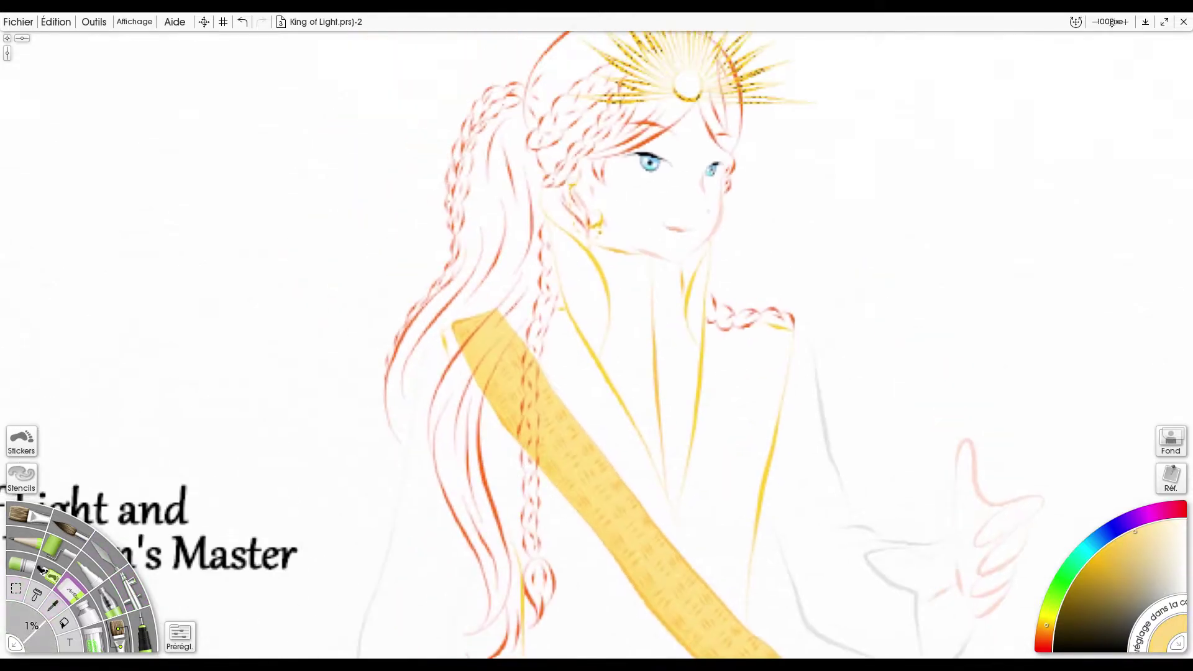
{"action": "scroll", "coordinate": [659, 377], "scroll_direction": "up", "scroll_amount": 2}
{"action": "left_click_drag", "start_coordinate": [659, 377], "coordinate": [706, 271]}
{"action": "mouse_move", "coordinate": [533, 252]}
{"action": "left_mouse_down"}
{"action": "mouse_move", "coordinate": [540, 385]}
{"action": "mouse_move", "coordinate": [525, 404]}
{"action": "mouse_move", "coordinate": [544, 411]}
{"action": "mouse_move", "coordinate": [548, 432]}
{"action": "left_mouse_up"}
{"action": "left_click_drag", "start_coordinate": [490, 228], "coordinate": [434, 295]}
{"action": "left_click_drag", "start_coordinate": [474, 253], "coordinate": [442, 314]}
{"action": "mouse_move", "coordinate": [483, 277]}
{"action": "left_mouse_down"}
{"action": "mouse_move", "coordinate": [452, 349]}
{"action": "mouse_move", "coordinate": [514, 264]}
{"action": "mouse_move", "coordinate": [505, 256]}
{"action": "mouse_move", "coordinate": [525, 225]}
{"action": "mouse_move", "coordinate": [473, 260]}
{"action": "left_mouse_up"}
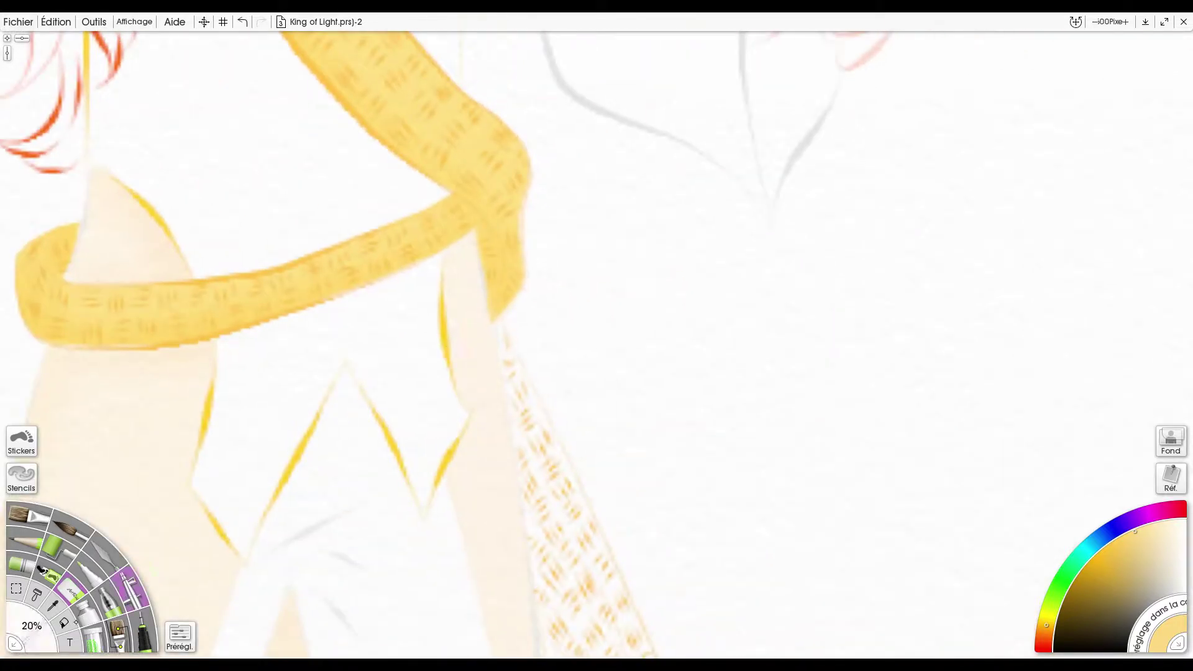
- Select the sash's hanging tail along its outline and fill it with golden yellow
{"action": "scroll", "coordinate": [521, 223], "scroll_direction": "down", "scroll_amount": 3}
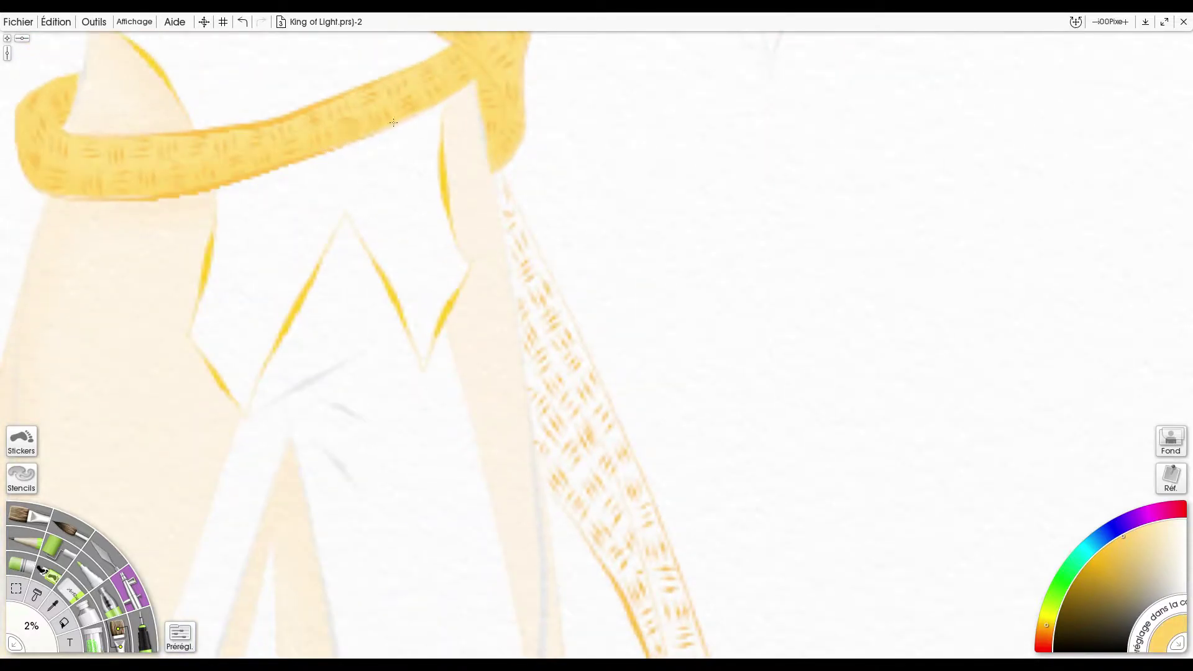
{"action": "left_click_drag", "start_coordinate": [719, 454], "coordinate": [523, 265]}
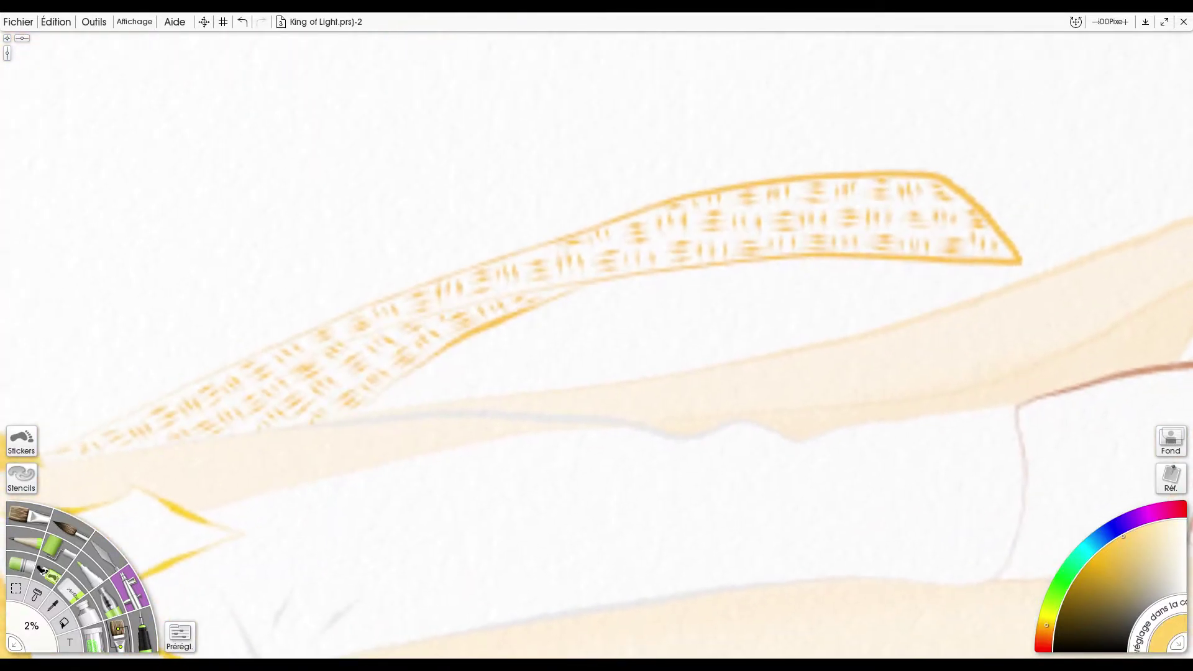
{"action": "left_click_drag", "start_coordinate": [1070, 207], "coordinate": [1115, 201]}
{"action": "left_click", "coordinate": [16, 589]}
{"action": "left_click", "coordinate": [89, 464]}
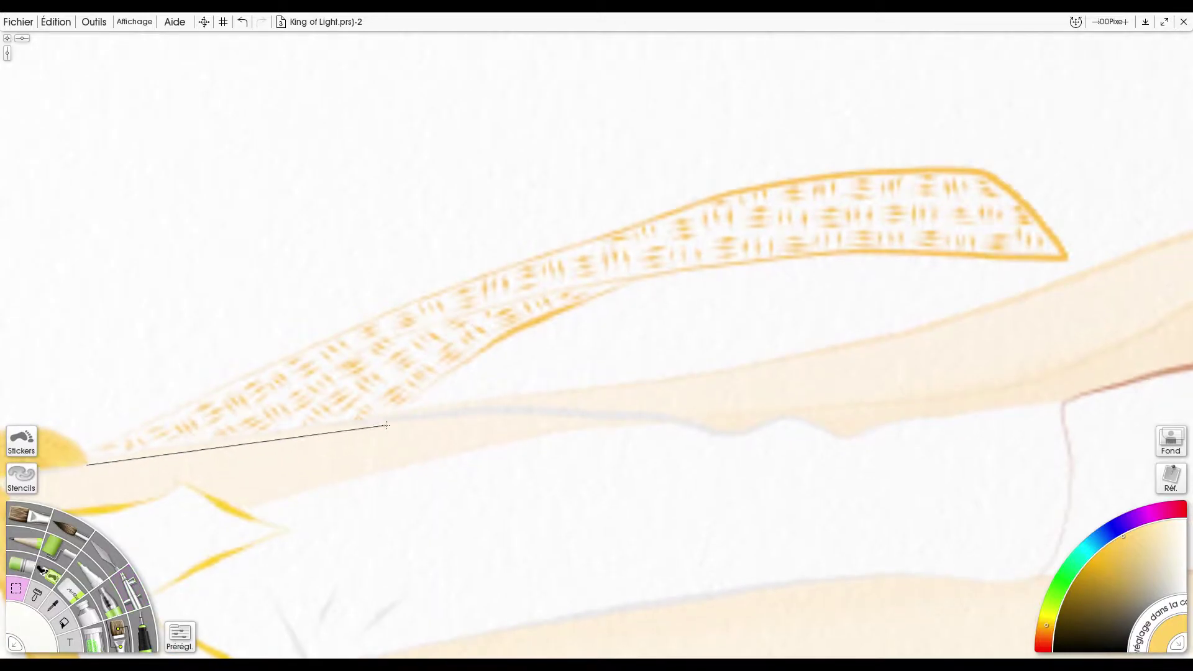
{"action": "mouse_move", "coordinate": [82, 455]}
{"action": "left_mouse_down"}
{"action": "mouse_move", "coordinate": [204, 436]}
{"action": "mouse_move", "coordinate": [296, 444]}
{"action": "mouse_move", "coordinate": [309, 426]}
{"action": "mouse_move", "coordinate": [381, 418]}
{"action": "mouse_move", "coordinate": [611, 289]}
{"action": "mouse_move", "coordinate": [856, 250]}
{"action": "mouse_move", "coordinate": [900, 224]}
{"action": "mouse_move", "coordinate": [1053, 255]}
{"action": "mouse_move", "coordinate": [1038, 219]}
{"action": "left_mouse_up"}
{"action": "mouse_move", "coordinate": [991, 177]}
{"action": "left_mouse_down"}
{"action": "mouse_move", "coordinate": [861, 171]}
{"action": "mouse_move", "coordinate": [712, 197]}
{"action": "mouse_move", "coordinate": [354, 325]}
{"action": "mouse_move", "coordinate": [86, 454]}
{"action": "left_mouse_up"}
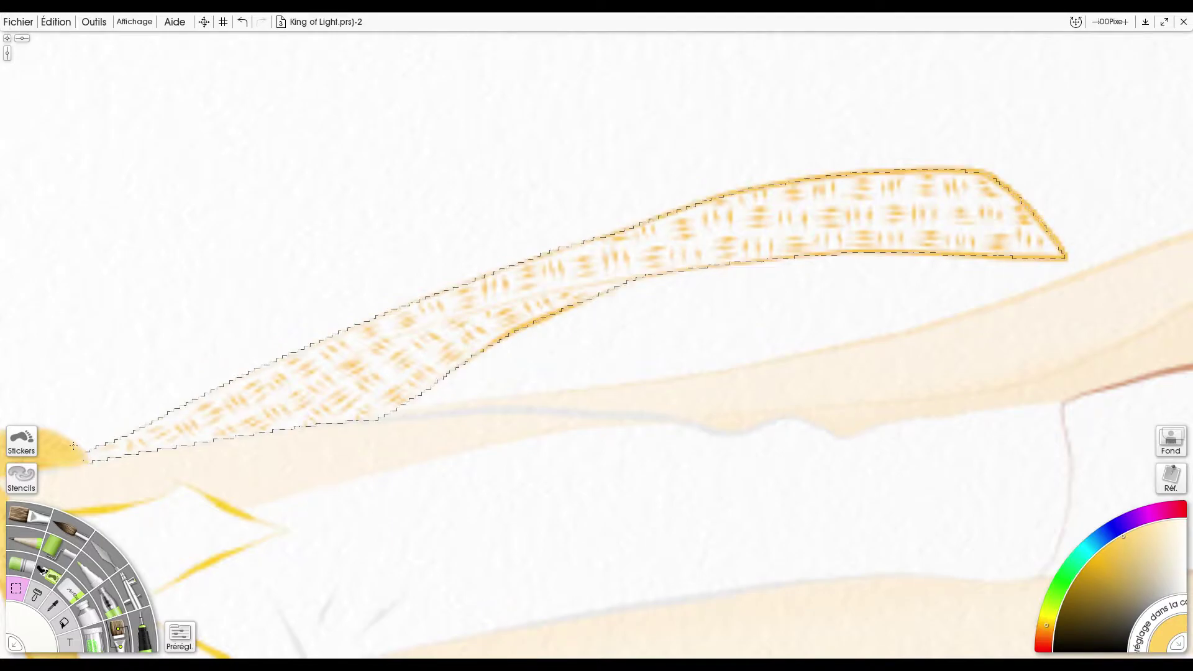
{"action": "left_click", "coordinate": [64, 623]}
{"action": "left_click", "coordinate": [249, 407]}
- Replace the hanging tail's fill with a lighter yellow and shade its edges with a deeper yellow Airbrush at 20%
{"action": "left_click", "coordinate": [131, 588]}
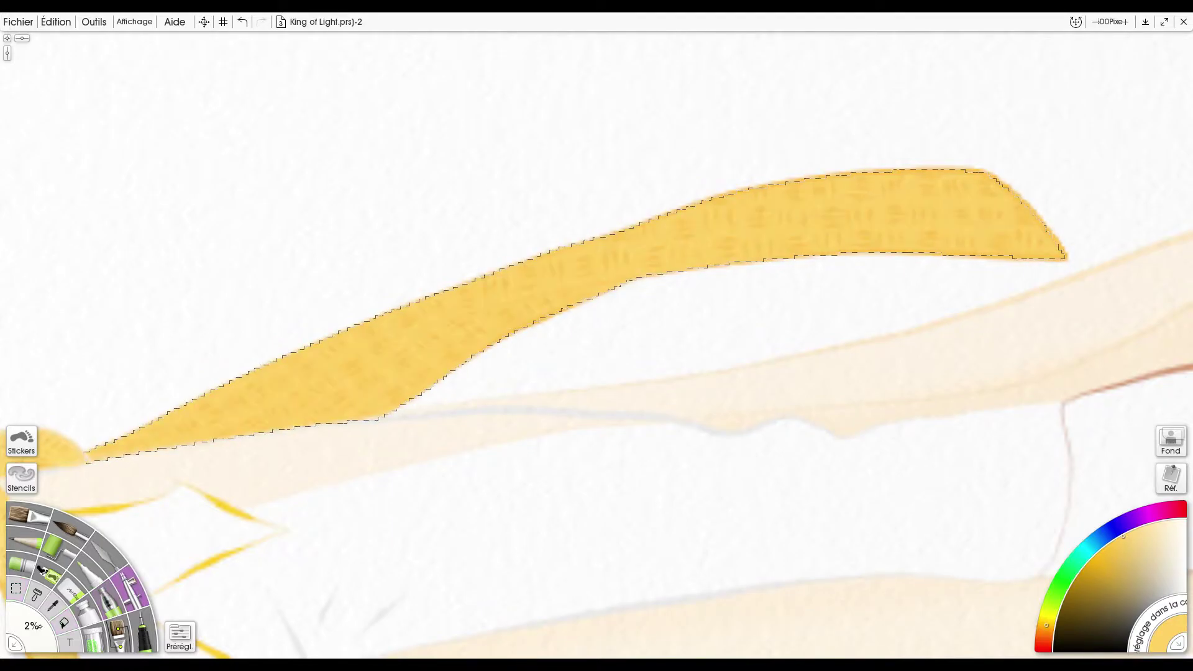
{"action": "left_click", "coordinate": [242, 22]}
{"action": "left_click", "coordinate": [1136, 529]}
{"action": "key", "text": "ctrl+f"}
{"action": "left_click_drag", "start_coordinate": [31, 626], "coordinate": [42, 626]}
{"action": "left_click", "coordinate": [1125, 534]}
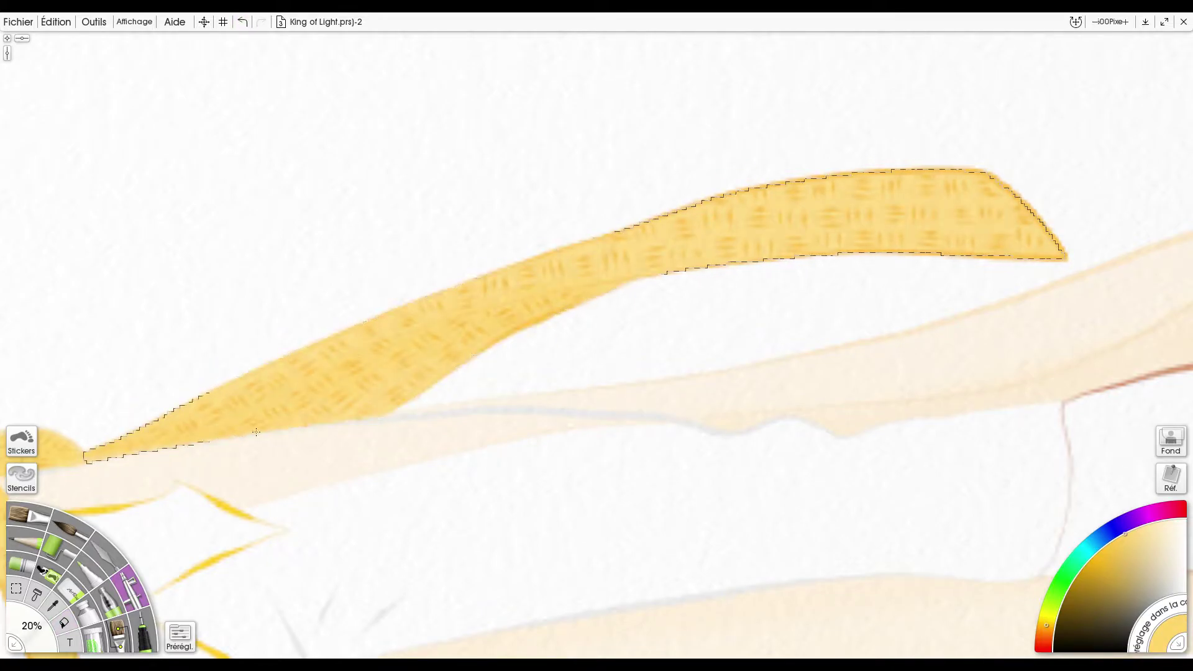
{"action": "left_click_drag", "start_coordinate": [211, 441], "coordinate": [128, 455]}
{"action": "left_click", "coordinate": [1142, 527]}
{"action": "left_click", "coordinate": [17, 589]}
{"action": "left_click", "coordinate": [760, 188]}
- Choose a muted reddish brown as the paint colour for the boots
{"action": "left_click", "coordinate": [1076, 22]}
{"action": "left_click_drag", "start_coordinate": [1076, 22], "coordinate": [1190, 658]}
{"action": "left_click", "coordinate": [1096, 24]}
{"action": "left_click", "coordinate": [1096, 23]}
{"action": "left_click", "coordinate": [1096, 24]}
{"action": "left_click", "coordinate": [1096, 23]}
{"action": "scroll", "coordinate": [897, 147], "scroll_direction": "down", "scroll_amount": 1}
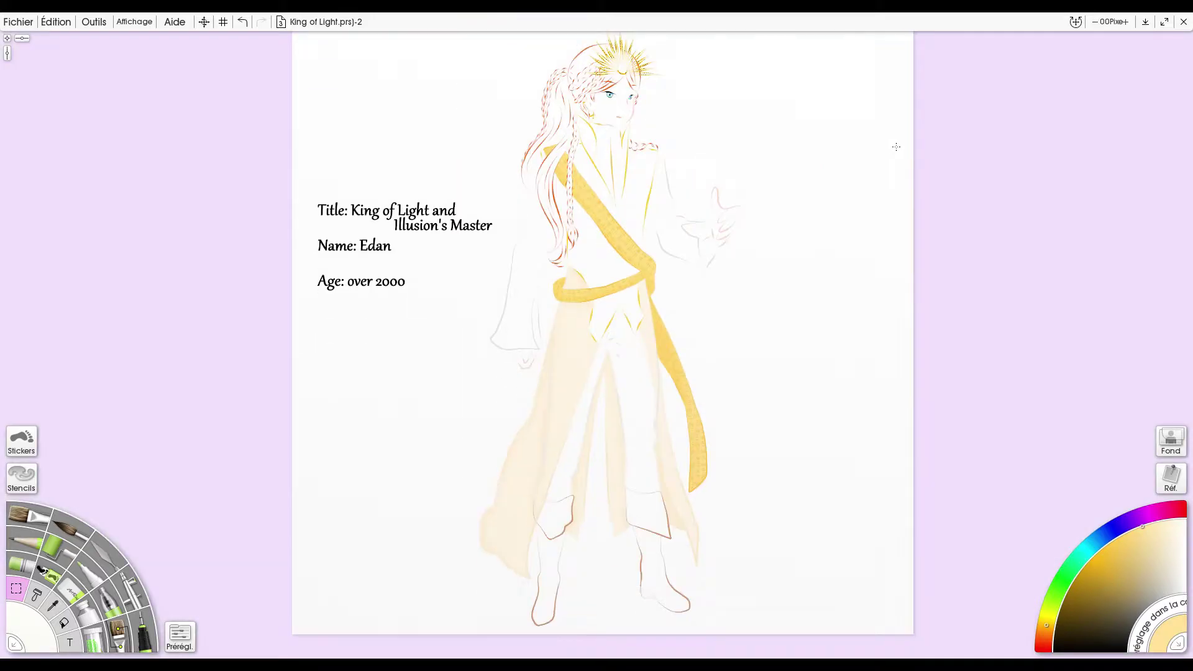
{"action": "left_click", "coordinate": [1045, 636]}
{"action": "left_click", "coordinate": [1130, 568]}
{"action": "left_click", "coordinate": [1125, 22]}
{"action": "left_click", "coordinate": [1125, 22]}
{"action": "left_click", "coordinate": [1126, 22]}
{"action": "scroll", "coordinate": [1012, 211], "scroll_direction": "down", "scroll_amount": 10}
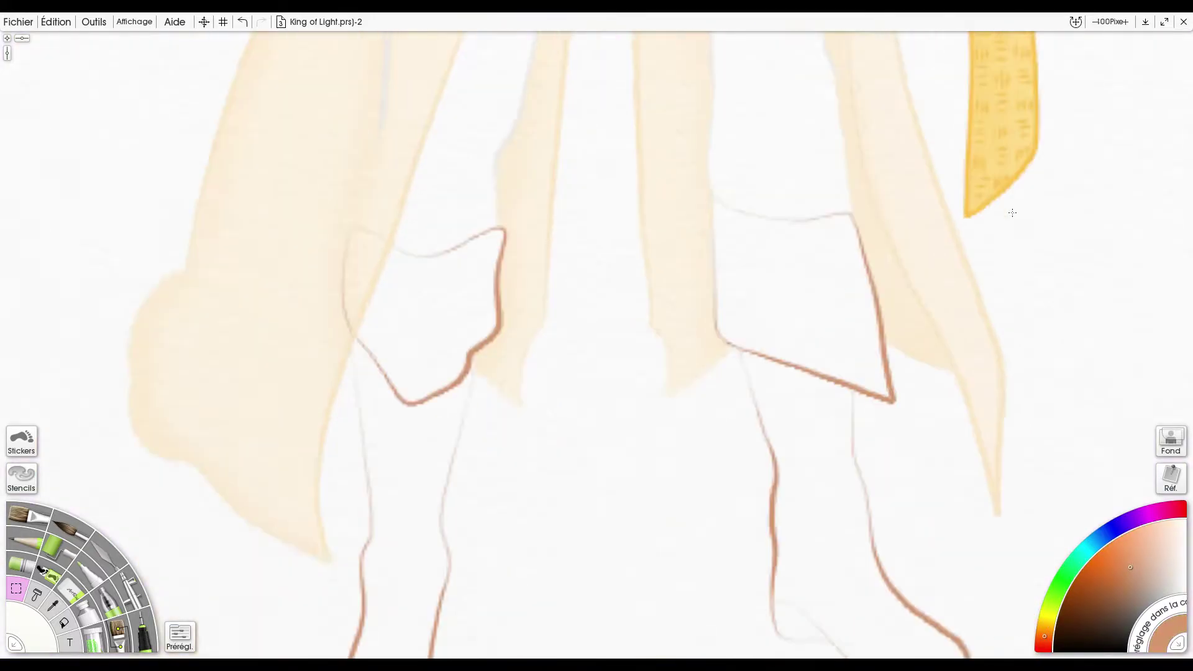
{"action": "left_click_drag", "start_coordinate": [942, 355], "coordinate": [881, 245]}
{"action": "left_click", "coordinate": [39, 515]}
{"action": "left_click_drag", "start_coordinate": [881, 387], "coordinate": [784, 497]}
{"action": "left_click", "coordinate": [242, 22]}
- Select the figure's left boot, cuff included, along its outline and fill it with muted reddish brown
{"action": "left_click", "coordinate": [16, 588]}
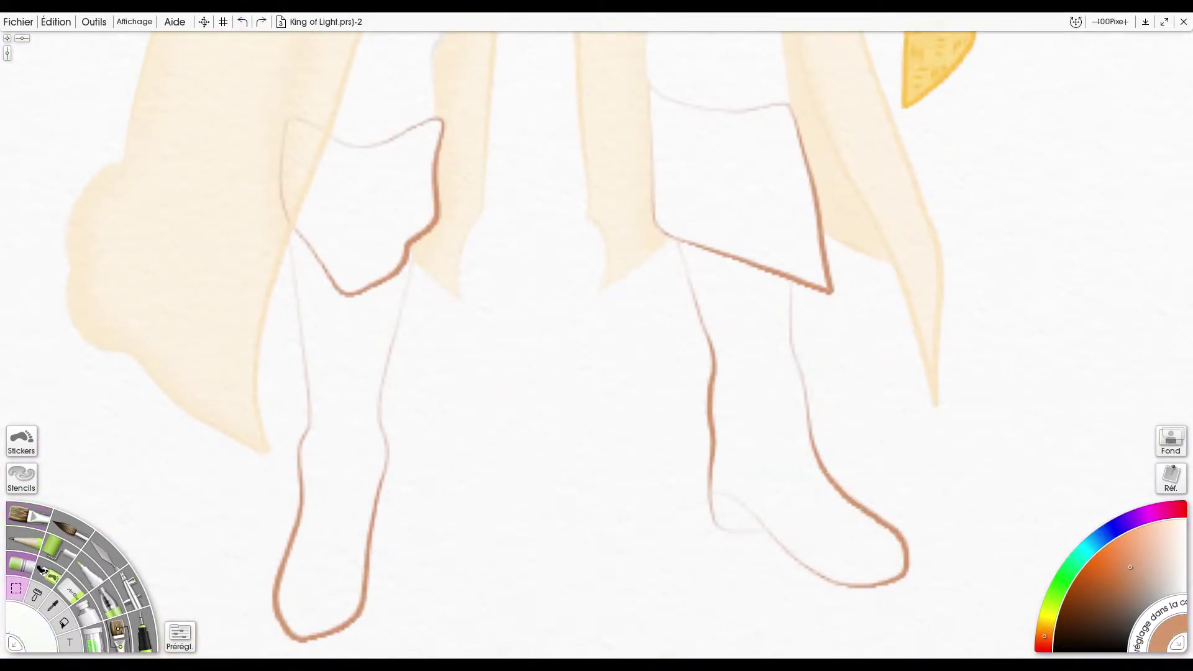
{"action": "mouse_move", "coordinate": [650, 84]}
{"action": "left_mouse_down"}
{"action": "mouse_move", "coordinate": [657, 226]}
{"action": "mouse_move", "coordinate": [677, 240]}
{"action": "mouse_move", "coordinate": [714, 364]}
{"action": "mouse_move", "coordinate": [717, 526]}
{"action": "mouse_move", "coordinate": [713, 478]}
{"action": "mouse_move", "coordinate": [727, 532]}
{"action": "mouse_move", "coordinate": [767, 532]}
{"action": "mouse_move", "coordinate": [805, 570]}
{"action": "mouse_move", "coordinate": [853, 587]}
{"action": "mouse_move", "coordinate": [900, 578]}
{"action": "left_mouse_up"}
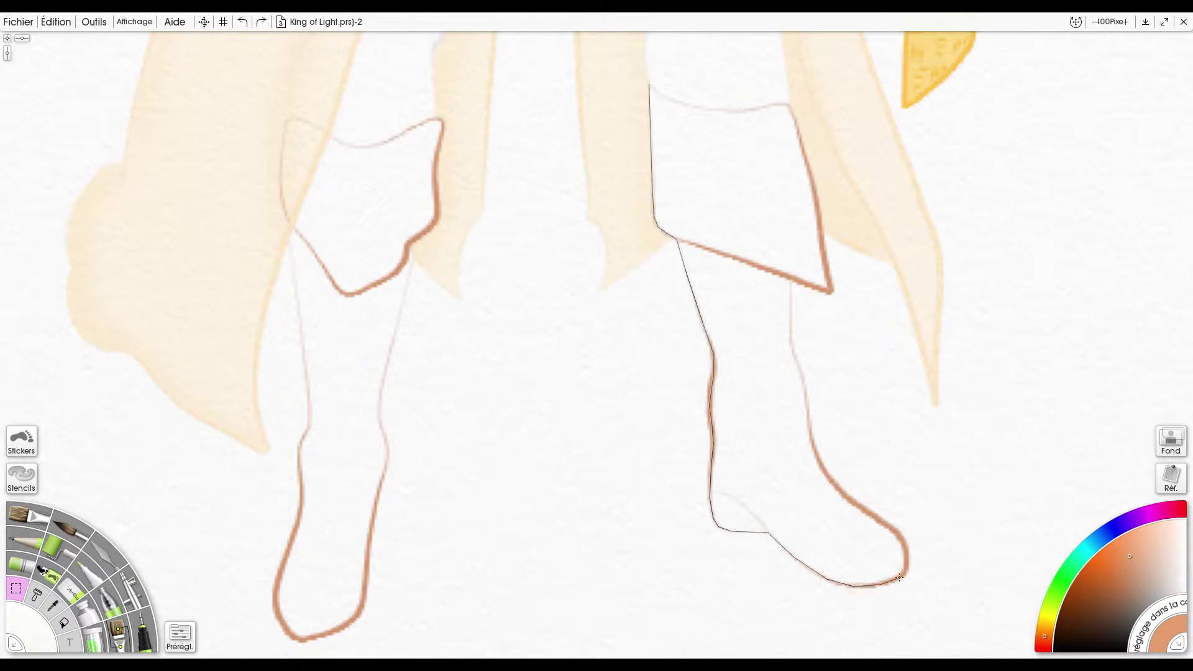
{"action": "mouse_move", "coordinate": [823, 470]}
{"action": "left_mouse_down"}
{"action": "mouse_move", "coordinate": [790, 331]}
{"action": "mouse_move", "coordinate": [829, 276]}
{"action": "mouse_move", "coordinate": [791, 108]}
{"action": "mouse_move", "coordinate": [732, 111]}
{"action": "mouse_move", "coordinate": [650, 84]}
{"action": "left_mouse_up"}
{"action": "left_click", "coordinate": [64, 623]}
{"action": "left_click", "coordinate": [533, 492]}
{"action": "left_click", "coordinate": [242, 22]}
{"action": "left_click", "coordinate": [1139, 566]}
{"action": "left_click", "coordinate": [759, 435]}
- Shade the left boot with a darker brown Airbrush under the cuff and down the shaft to the foot
{"action": "left_click", "coordinate": [130, 589]}
{"action": "left_click", "coordinate": [1131, 577]}
{"action": "left_click_drag", "start_coordinate": [653, 91], "coordinate": [830, 292]}
{"action": "mouse_move", "coordinate": [671, 233]}
{"action": "left_mouse_down"}
{"action": "mouse_move", "coordinate": [714, 489]}
{"action": "mouse_move", "coordinate": [877, 591]}
{"action": "left_mouse_up"}
{"action": "left_click", "coordinate": [16, 589]}
{"action": "left_click", "coordinate": [130, 588]}
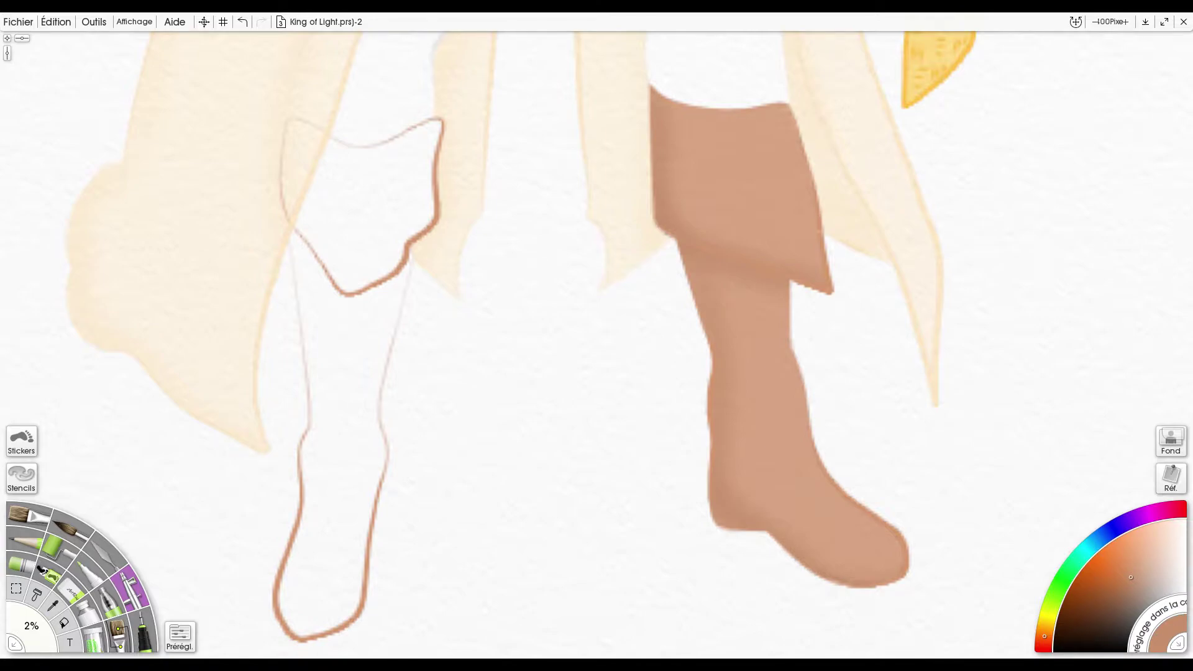
- Select the figure's right boot, cuff included, along its outline and fill it with the same muted brown
{"action": "left_click", "coordinate": [16, 589]}
{"action": "mouse_move", "coordinate": [286, 122]}
{"action": "left_mouse_down"}
{"action": "mouse_move", "coordinate": [280, 182]}
{"action": "mouse_move", "coordinate": [309, 396]}
{"action": "mouse_move", "coordinate": [300, 515]}
{"action": "mouse_move", "coordinate": [276, 586]}
{"action": "left_mouse_up"}
{"action": "mouse_move", "coordinate": [332, 632]}
{"action": "left_mouse_down"}
{"action": "mouse_move", "coordinate": [362, 610]}
{"action": "mouse_move", "coordinate": [371, 530]}
{"action": "left_mouse_up"}
{"action": "left_click_drag", "start_coordinate": [381, 425], "coordinate": [412, 259]}
{"action": "left_click_drag", "start_coordinate": [318, 127], "coordinate": [289, 120]}
{"action": "left_click", "coordinate": [64, 623]}
{"action": "left_click", "coordinate": [349, 348]}
- Shade the right boot with a darker brown Airbrush around and below the cuff, and clear the selection
{"action": "left_click", "coordinate": [131, 591]}
{"action": "left_click", "coordinate": [1130, 574]}
{"action": "left_click_drag", "start_coordinate": [407, 253], "coordinate": [297, 246]}
{"action": "mouse_move", "coordinate": [297, 246]}
{"action": "left_mouse_down"}
{"action": "mouse_move", "coordinate": [311, 636]}
{"action": "mouse_move", "coordinate": [367, 584]}
{"action": "mouse_move", "coordinate": [408, 153]}
{"action": "left_mouse_up"}
{"action": "left_click", "coordinate": [1139, 561]}
{"action": "left_click", "coordinate": [16, 588]}
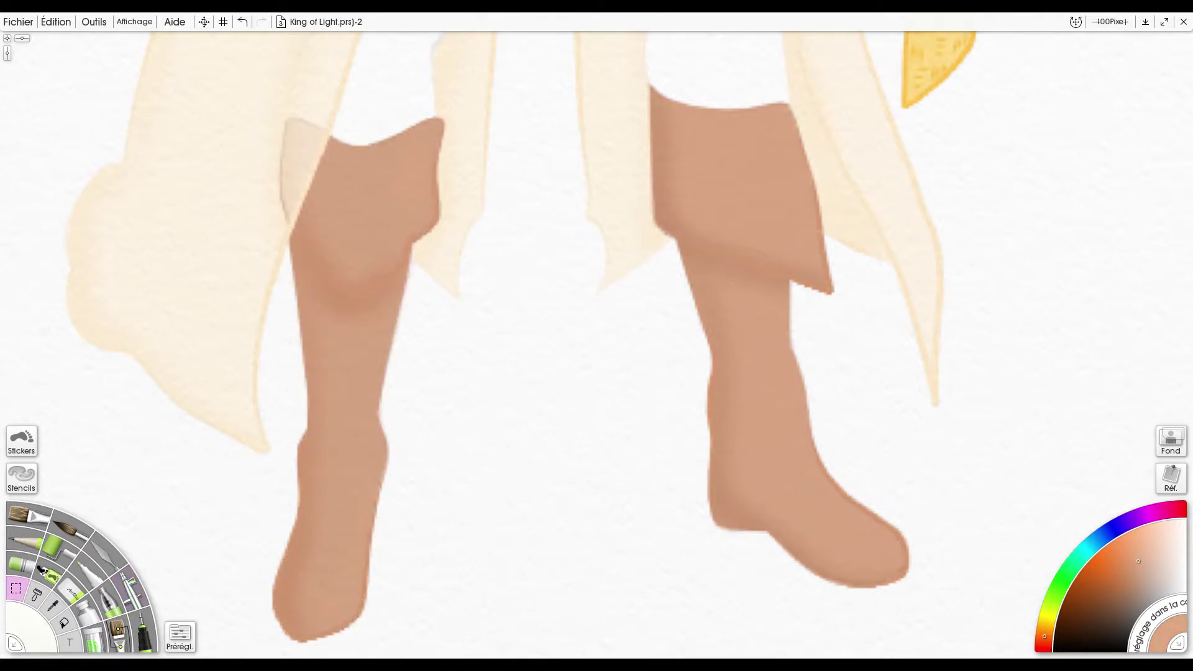
- Select the neck and V-shaped neckline area between the collar edges and fill it with light orange-gold
{"action": "scroll", "coordinate": [778, 170], "scroll_direction": "down", "scroll_amount": 3}
{"action": "left_click_drag", "start_coordinate": [778, 171], "coordinate": [746, 377]}
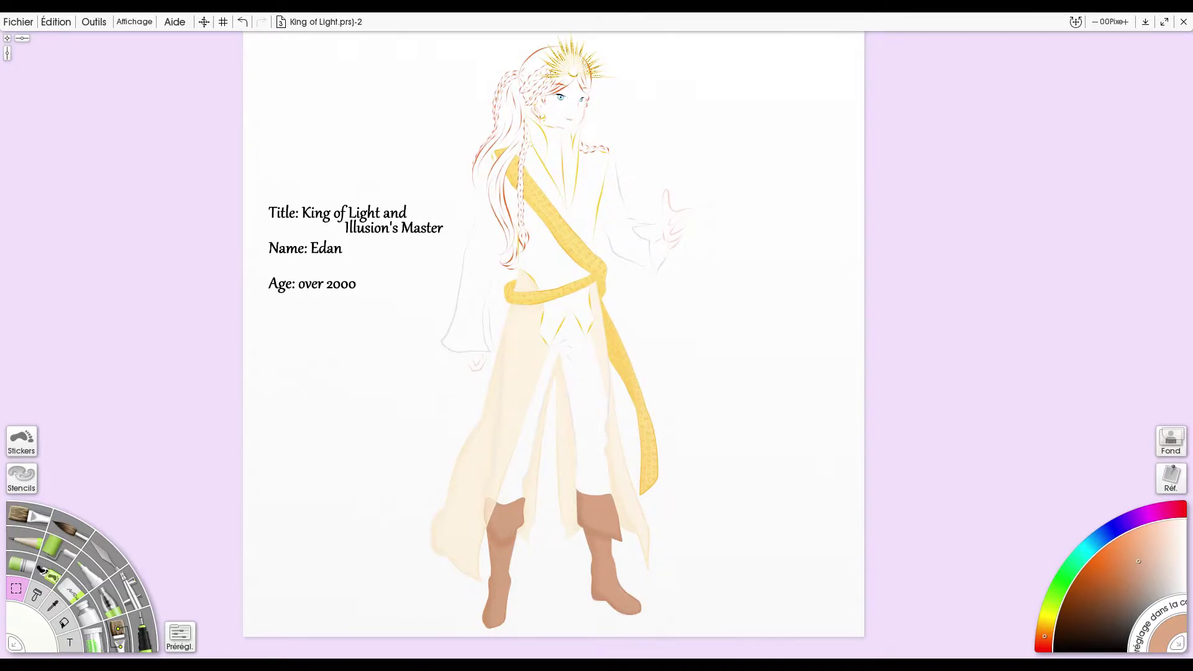
{"action": "left_click_drag", "start_coordinate": [777, 199], "coordinate": [787, 311]}
{"action": "scroll", "coordinate": [787, 311], "scroll_direction": "up", "scroll_amount": 4}
{"action": "left_click_drag", "start_coordinate": [787, 248], "coordinate": [913, 522]}
{"action": "left_click", "coordinate": [1048, 617]}
{"action": "left_click", "coordinate": [1046, 626]}
{"action": "left_click", "coordinate": [1122, 538]}
{"action": "mouse_move", "coordinate": [489, 106]}
{"action": "left_mouse_down"}
{"action": "mouse_move", "coordinate": [618, 134]}
{"action": "mouse_move", "coordinate": [641, 159]}
{"action": "mouse_move", "coordinate": [640, 137]}
{"action": "mouse_move", "coordinate": [647, 213]}
{"action": "mouse_move", "coordinate": [675, 283]}
{"action": "mouse_move", "coordinate": [675, 391]}
{"action": "mouse_move", "coordinate": [642, 524]}
{"action": "mouse_move", "coordinate": [591, 468]}
{"action": "mouse_move", "coordinate": [504, 306]}
{"action": "mouse_move", "coordinate": [523, 230]}
{"action": "mouse_move", "coordinate": [489, 106]}
{"action": "left_mouse_up"}
{"action": "key", "text": "f"}
{"action": "left_click", "coordinate": [471, 424]}
{"action": "left_click", "coordinate": [242, 21]}
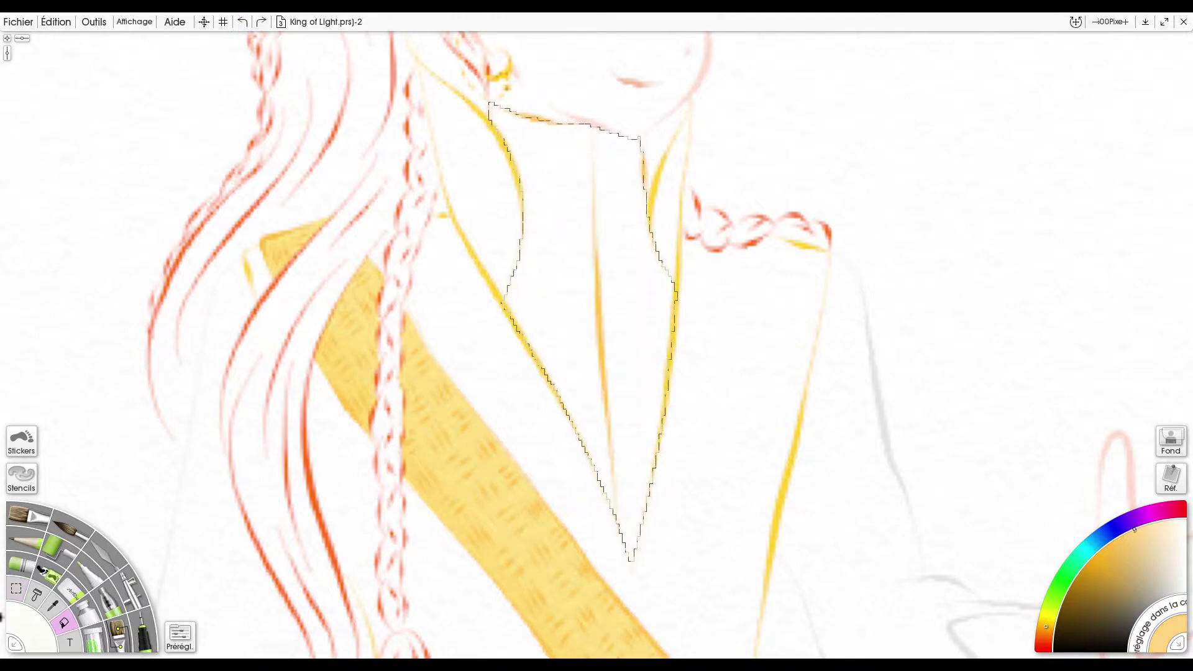
{"action": "left_click", "coordinate": [1125, 536]}
{"action": "left_click", "coordinate": [585, 248]}
- Shade the edges of the neckline area with the Airbrush and clear the selection
{"action": "left_click", "coordinate": [130, 590]}
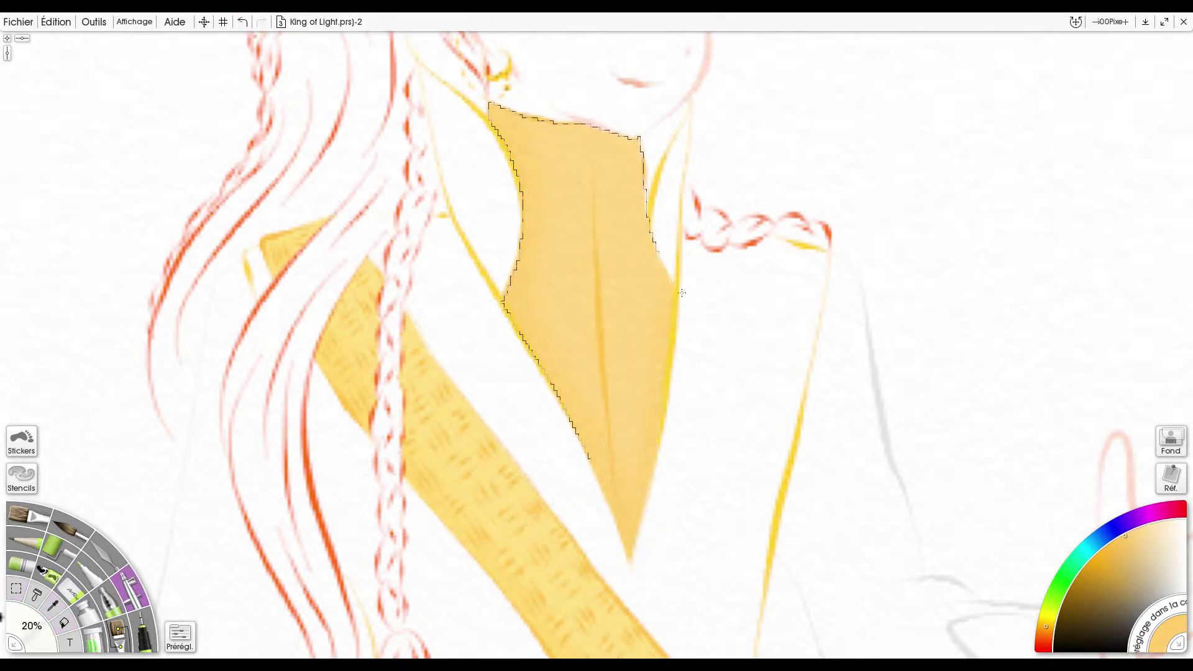
{"action": "key", "text": "ctrl+d"}
{"action": "key", "text": "bracketleft"}
{"action": "left_click", "coordinate": [1138, 529]}
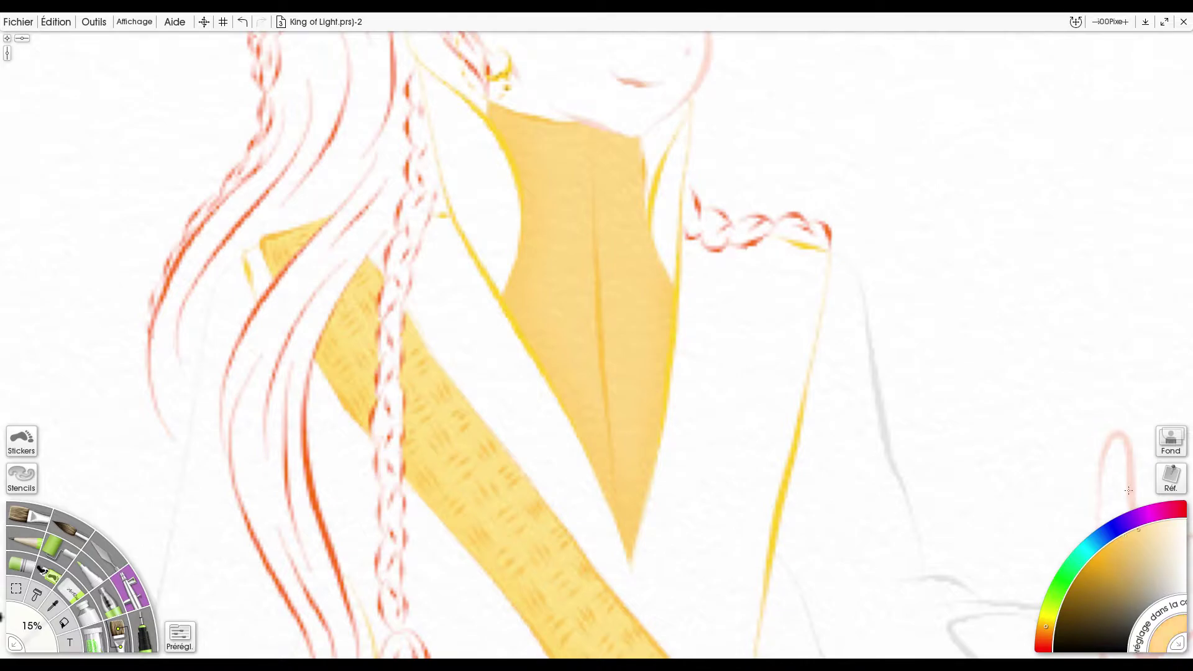
- Select the whole vest from the collar to the pointed hem along its outline and fill it with bright yellow
{"action": "left_click", "coordinate": [1097, 24]}
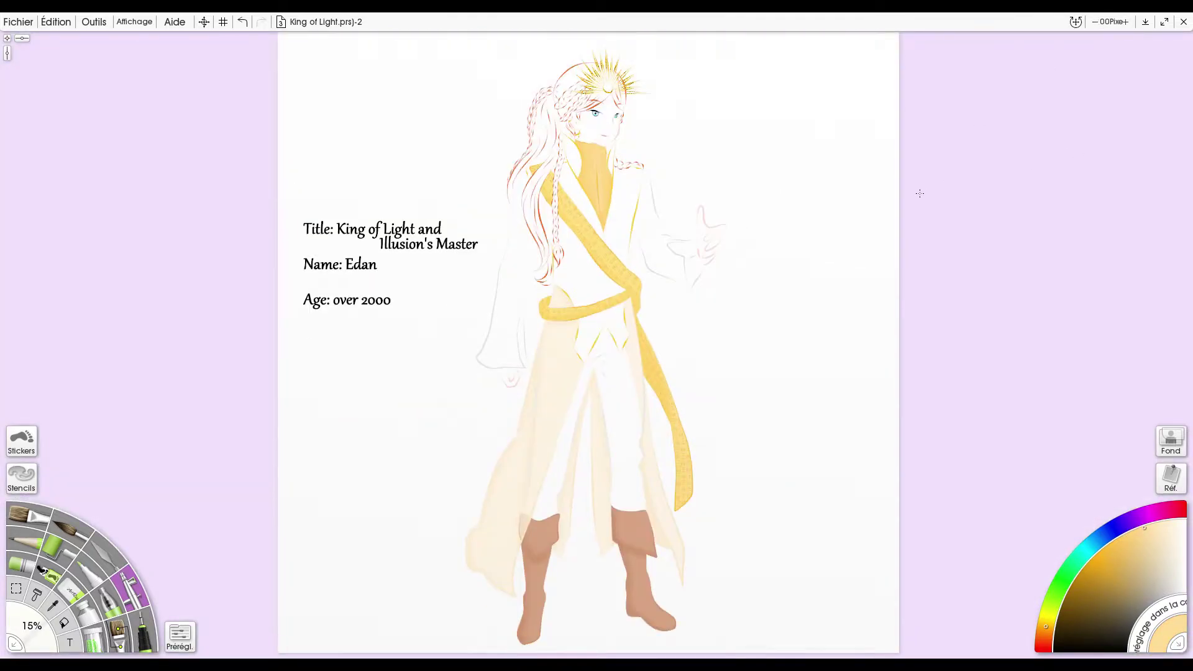
{"action": "left_click", "coordinate": [1076, 22]}
{"action": "left_click", "coordinate": [1064, 69]}
{"action": "left_click", "coordinate": [1123, 24]}
{"action": "left_click", "coordinate": [1122, 38]}
{"action": "left_click_drag", "start_coordinate": [435, 311], "coordinate": [836, 310]}
{"action": "left_click", "coordinate": [1116, 539]}
{"action": "left_click", "coordinate": [17, 588]}
{"action": "mouse_move", "coordinate": [183, 386]}
{"action": "left_mouse_down"}
{"action": "mouse_move", "coordinate": [227, 274]}
{"action": "mouse_move", "coordinate": [184, 228]}
{"action": "mouse_move", "coordinate": [294, 217]}
{"action": "left_mouse_up"}
{"action": "mouse_move", "coordinate": [299, 129]}
{"action": "left_mouse_down"}
{"action": "mouse_move", "coordinate": [360, 118]}
{"action": "mouse_move", "coordinate": [655, 174]}
{"action": "mouse_move", "coordinate": [813, 137]}
{"action": "mouse_move", "coordinate": [818, 189]}
{"action": "mouse_move", "coordinate": [960, 184]}
{"action": "mouse_move", "coordinate": [953, 177]}
{"action": "mouse_move", "coordinate": [1019, 192]}
{"action": "mouse_move", "coordinate": [1047, 203]}
{"action": "mouse_move", "coordinate": [931, 261]}
{"action": "mouse_move", "coordinate": [1051, 333]}
{"action": "mouse_move", "coordinate": [1032, 385]}
{"action": "left_mouse_up"}
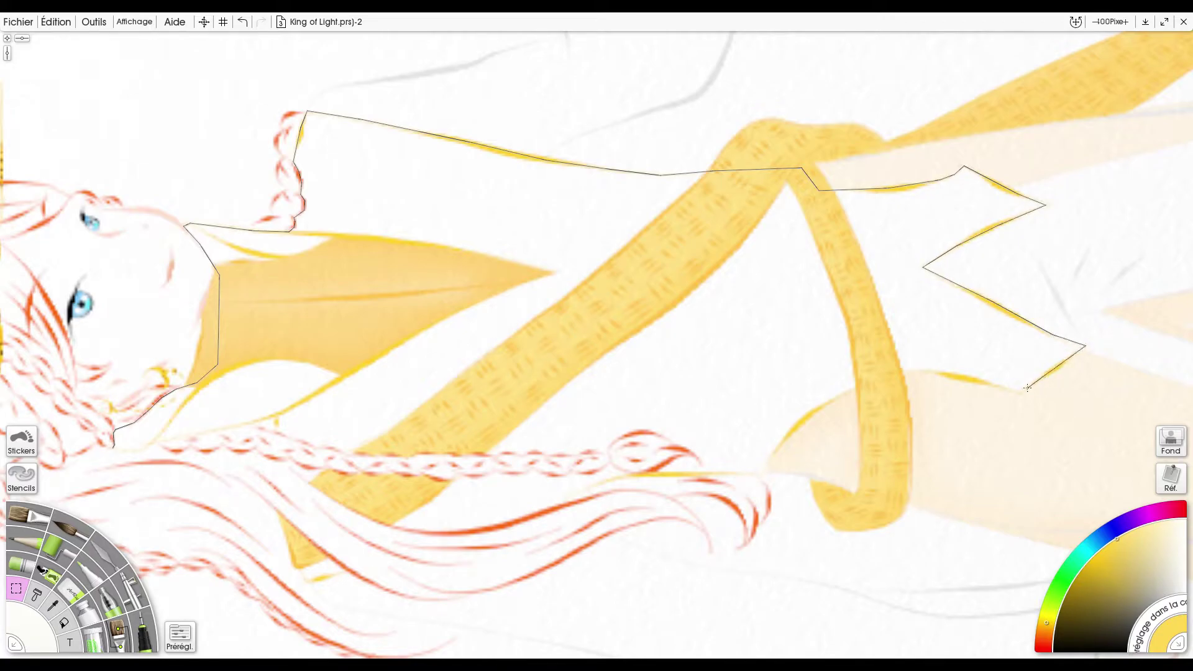
{"action": "mouse_move", "coordinate": [931, 371]}
{"action": "left_mouse_down"}
{"action": "mouse_move", "coordinate": [825, 404]}
{"action": "mouse_move", "coordinate": [761, 475]}
{"action": "mouse_move", "coordinate": [612, 481]}
{"action": "left_mouse_up"}
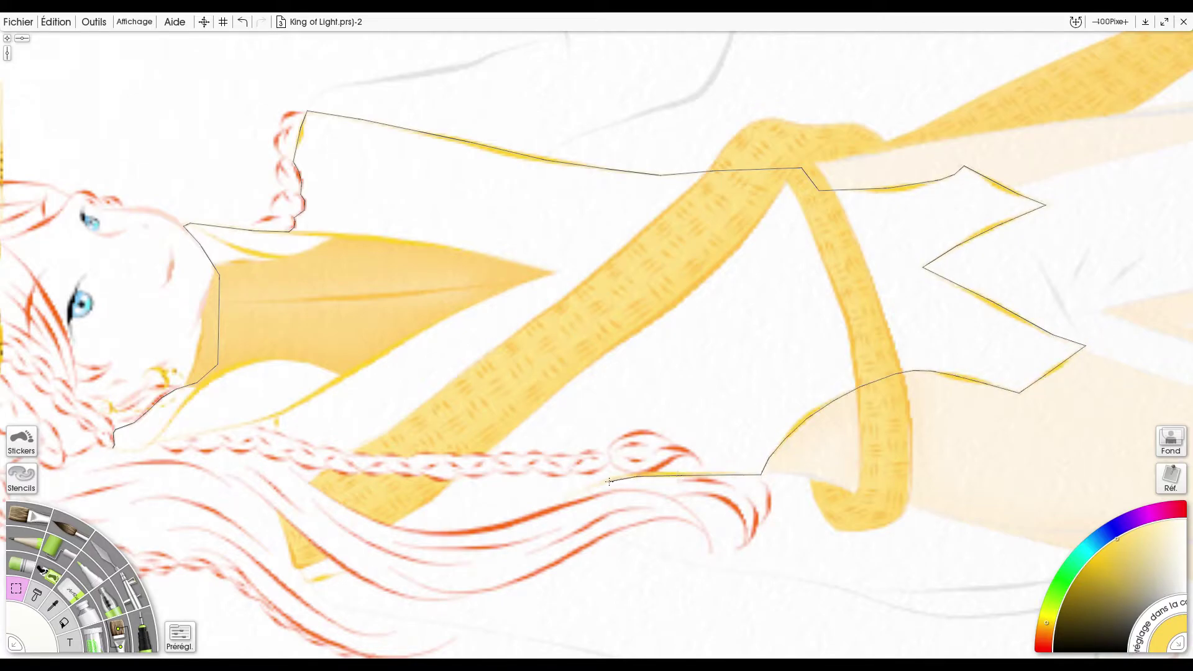
{"action": "mouse_move", "coordinate": [469, 530]}
{"action": "left_mouse_down"}
{"action": "mouse_move", "coordinate": [405, 531]}
{"action": "mouse_move", "coordinate": [318, 580]}
{"action": "mouse_move", "coordinate": [322, 551]}
{"action": "mouse_move", "coordinate": [350, 569]}
{"action": "mouse_move", "coordinate": [389, 524]}
{"action": "mouse_move", "coordinate": [311, 484]}
{"action": "left_mouse_up"}
{"action": "left_click_drag", "start_coordinate": [133, 450], "coordinate": [117, 447]}
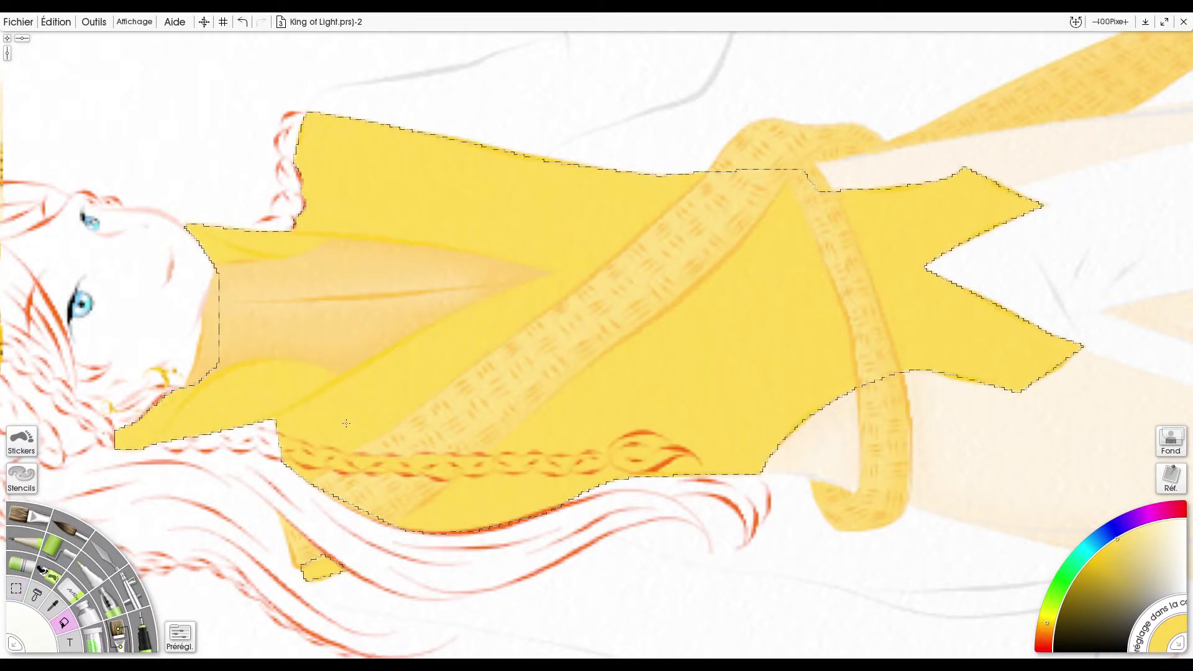
- Shade the vest along its edges, collar and sash with a 20% Airbrush and clear the selection
{"action": "left_click", "coordinate": [131, 590]}
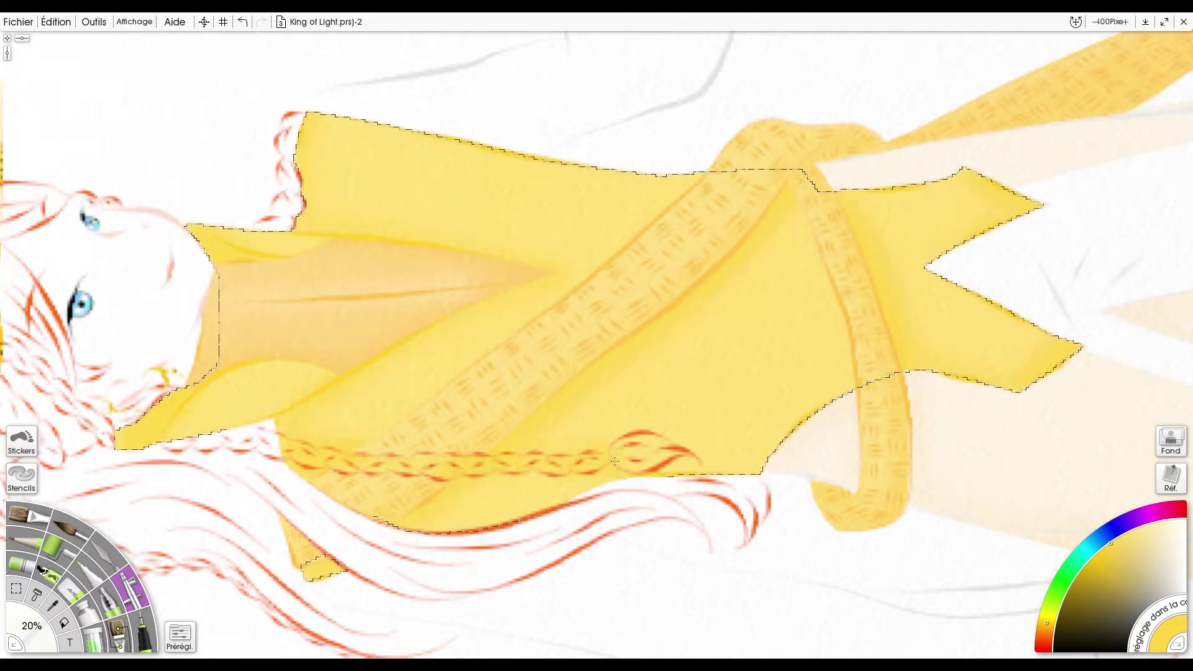
{"action": "left_click", "coordinate": [1142, 527]}
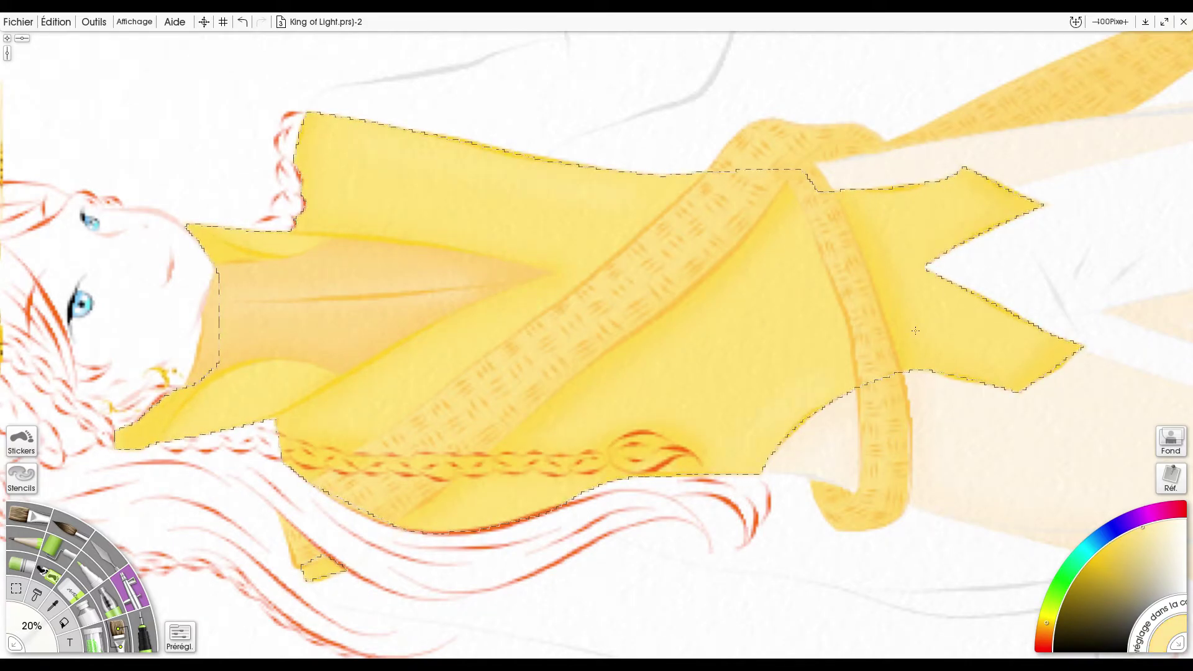
{"action": "key", "text": "ctrl+d"}
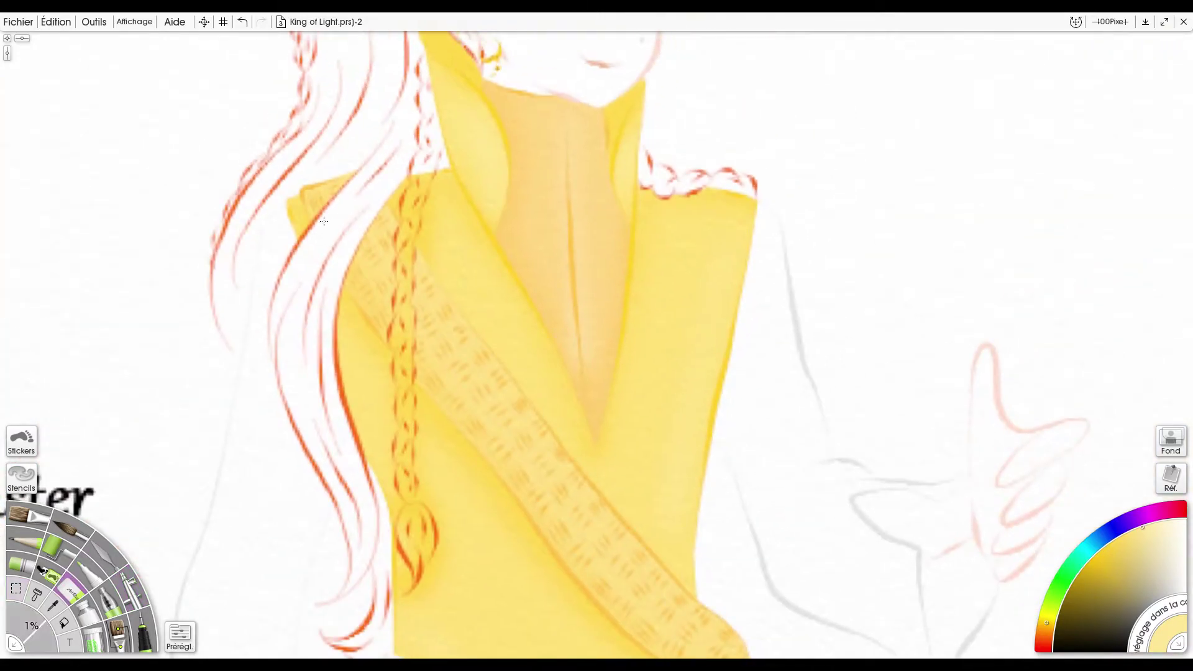
- Erase the yellow covering the long front braid down to its tip and sample the vest's yellow for touch-ups
{"action": "mouse_move", "coordinate": [423, 175]}
{"action": "left_mouse_down"}
{"action": "mouse_move", "coordinate": [405, 197]}
{"action": "mouse_move", "coordinate": [419, 193]}
{"action": "mouse_move", "coordinate": [399, 256]}
{"action": "left_mouse_up"}
{"action": "mouse_move", "coordinate": [393, 338]}
{"action": "left_mouse_down"}
{"action": "mouse_move", "coordinate": [402, 353]}
{"action": "mouse_move", "coordinate": [410, 240]}
{"action": "left_mouse_up"}
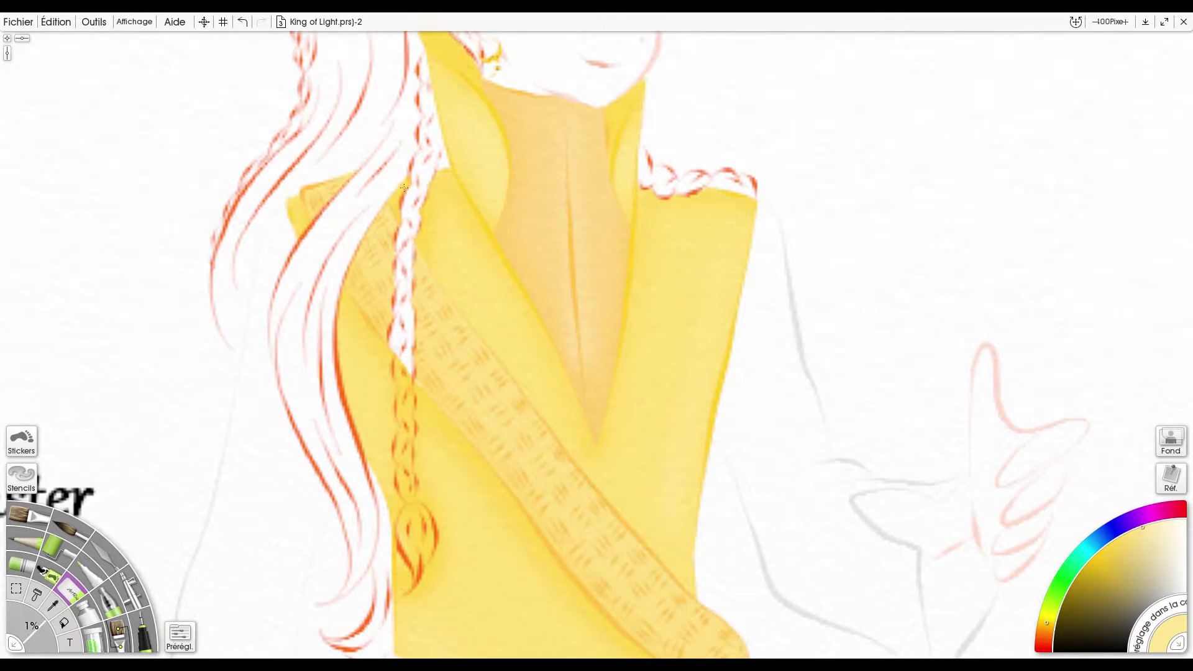
{"action": "mouse_move", "coordinate": [395, 369]}
{"action": "left_mouse_down"}
{"action": "mouse_move", "coordinate": [415, 578]}
{"action": "mouse_move", "coordinate": [405, 534]}
{"action": "mouse_move", "coordinate": [419, 510]}
{"action": "left_mouse_up"}
{"action": "key", "text": "e"}
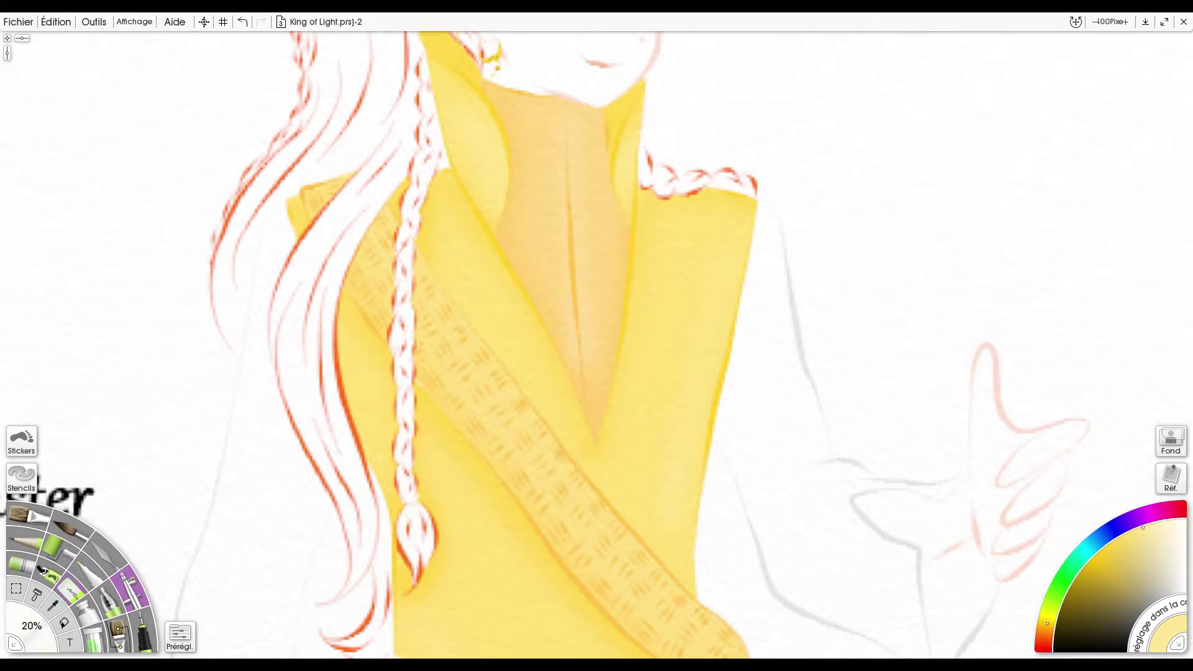
{"action": "left_click", "coordinate": [454, 435], "text": "alt"}
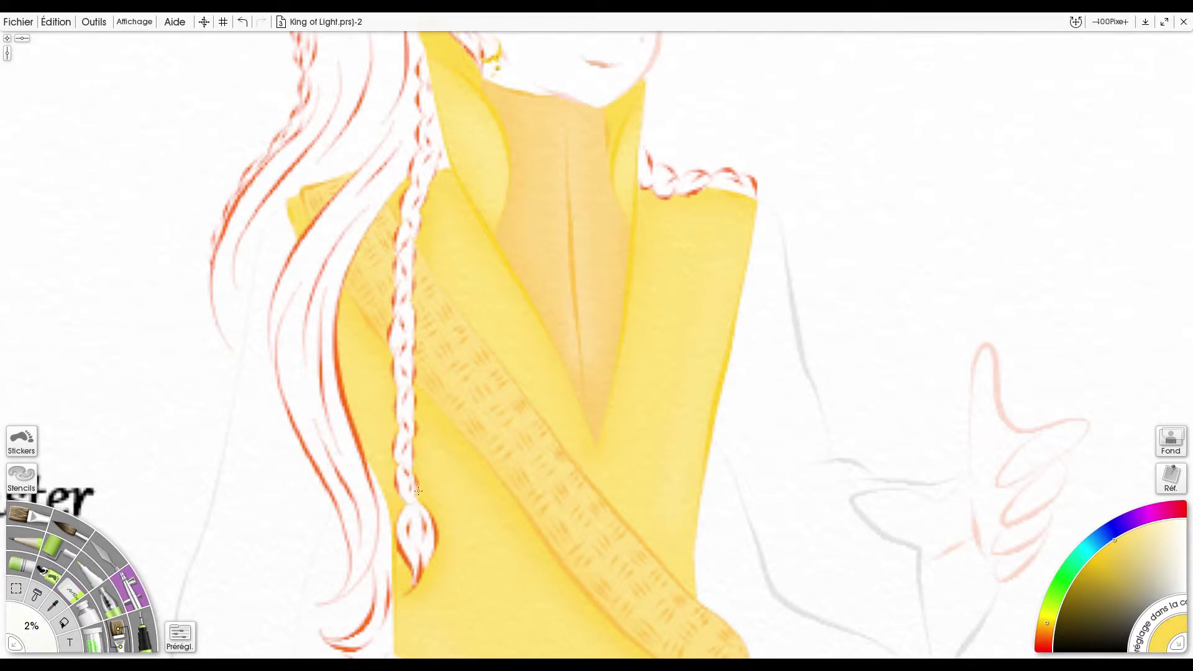
- Draw pen detailing in a deeper yellow along the vest's pointed hem, side edges and collar
{"action": "scroll", "coordinate": [786, 307], "scroll_direction": "up", "scroll_amount": 6}
{"action": "left_click", "coordinate": [1096, 22]}
{"action": "scroll", "coordinate": [964, 230], "scroll_direction": "down", "scroll_amount": 8}
{"action": "scroll", "coordinate": [966, 230], "scroll_direction": "up", "scroll_amount": 1}
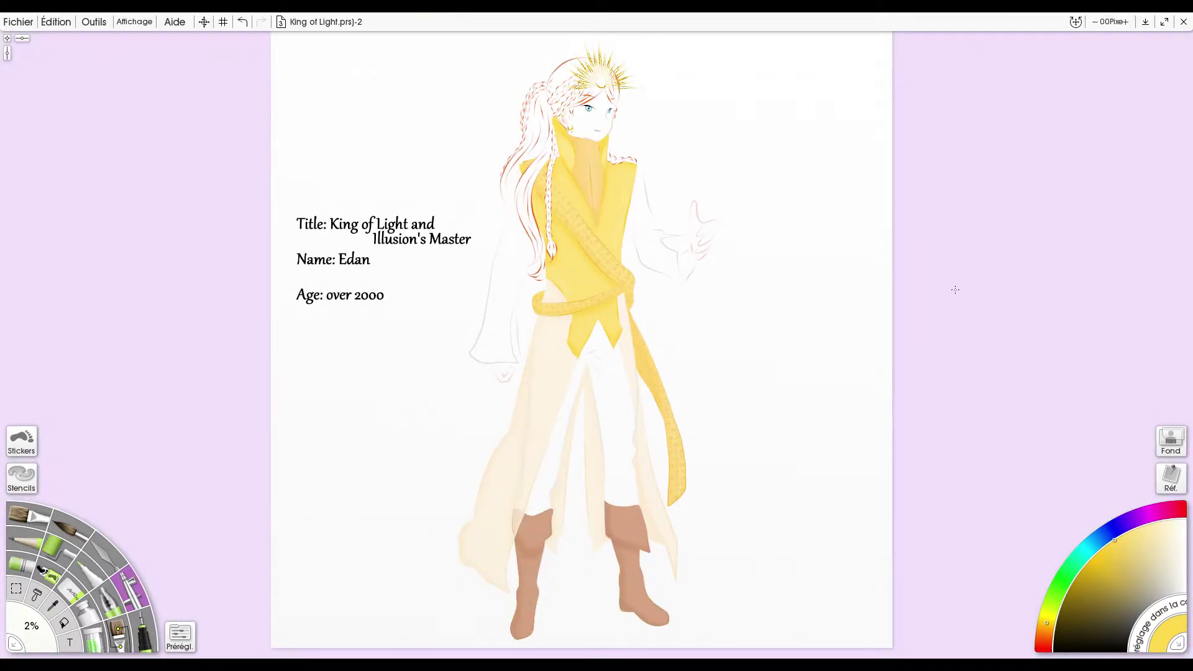
{"action": "left_click", "coordinate": [1102, 551]}
{"action": "left_click", "coordinate": [1125, 22]}
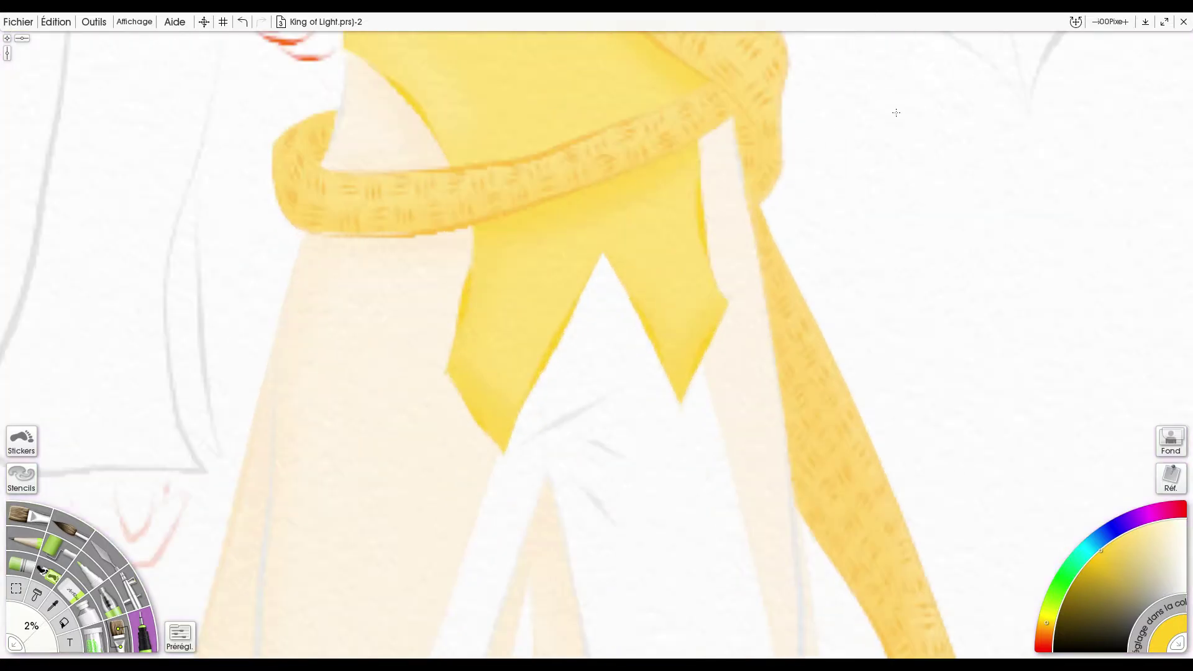
{"action": "left_click_drag", "start_coordinate": [1052, 75], "coordinate": [1071, 171]}
{"action": "left_click_drag", "start_coordinate": [502, 343], "coordinate": [479, 473]}
{"action": "mouse_move", "coordinate": [544, 480]}
{"action": "left_mouse_down"}
{"action": "mouse_move", "coordinate": [633, 341]}
{"action": "mouse_move", "coordinate": [700, 482]}
{"action": "left_mouse_up"}
{"action": "left_click_drag", "start_coordinate": [728, 388], "coordinate": [712, 256]}
{"action": "left_click_drag", "start_coordinate": [376, 148], "coordinate": [470, 243]}
{"action": "left_click_drag", "start_coordinate": [497, 186], "coordinate": [507, 568]}
{"action": "left_click_drag", "start_coordinate": [497, 217], "coordinate": [525, 500]}
{"action": "mouse_move", "coordinate": [466, 212]}
{"action": "left_mouse_down"}
{"action": "mouse_move", "coordinate": [640, 546]}
{"action": "mouse_move", "coordinate": [693, 386]}
{"action": "mouse_move", "coordinate": [707, 251]}
{"action": "left_mouse_up"}
{"action": "left_click_drag", "start_coordinate": [673, 202], "coordinate": [701, 121]}
{"action": "left_click_drag", "start_coordinate": [622, 124], "coordinate": [639, 206]}
{"action": "mouse_move", "coordinate": [465, 149]}
{"action": "left_mouse_down"}
{"action": "mouse_move", "coordinate": [532, 219]}
{"action": "mouse_move", "coordinate": [547, 303]}
{"action": "mouse_move", "coordinate": [536, 346]}
{"action": "left_mouse_up"}
- Sample the coat's cream colour and draw stitch-like pen detailing along the front panel edges and the outer hem
{"action": "left_click", "coordinate": [1095, 23]}
{"action": "left_click", "coordinate": [1095, 23]}
{"action": "left_click", "coordinate": [1095, 22]}
{"action": "left_click", "coordinate": [1095, 22]}
{"action": "scroll", "coordinate": [937, 157], "scroll_direction": "down", "scroll_amount": 6}
{"action": "scroll", "coordinate": [938, 157], "scroll_direction": "down", "scroll_amount": 1}
{"action": "scroll", "coordinate": [937, 157], "scroll_direction": "up", "scroll_amount": 1}
{"action": "left_click", "coordinate": [556, 422], "text": "alt"}
{"action": "scroll", "coordinate": [572, 483], "scroll_direction": "up", "scroll_amount": 3}
{"action": "mouse_move", "coordinate": [571, 483]}
{"action": "left_mouse_down"}
{"action": "mouse_move", "coordinate": [679, 381]}
{"action": "mouse_move", "coordinate": [720, 62]}
{"action": "left_mouse_up"}
{"action": "mouse_move", "coordinate": [365, 299]}
{"action": "left_mouse_down"}
{"action": "mouse_move", "coordinate": [332, 379]}
{"action": "mouse_move", "coordinate": [332, 420]}
{"action": "mouse_move", "coordinate": [363, 467]}
{"action": "mouse_move", "coordinate": [402, 482]}
{"action": "mouse_move", "coordinate": [460, 538]}
{"action": "mouse_move", "coordinate": [513, 546]}
{"action": "mouse_move", "coordinate": [499, 493]}
{"action": "mouse_move", "coordinate": [520, 407]}
{"action": "mouse_move", "coordinate": [629, 103]}
{"action": "left_mouse_up"}
{"action": "left_click_drag", "start_coordinate": [629, 103], "coordinate": [414, 574]}
{"action": "left_click_drag", "start_coordinate": [417, 568], "coordinate": [580, 124]}
{"action": "mouse_move", "coordinate": [568, 498]}
{"action": "left_mouse_down"}
{"action": "mouse_move", "coordinate": [544, 238]}
{"action": "mouse_move", "coordinate": [573, 184]}
{"action": "left_mouse_up"}
{"action": "left_click_drag", "start_coordinate": [468, 536], "coordinate": [484, 555]}
{"action": "mouse_move", "coordinate": [529, 449]}
{"action": "left_mouse_down"}
{"action": "mouse_move", "coordinate": [546, 220]}
{"action": "mouse_move", "coordinate": [461, 432]}
{"action": "left_mouse_up"}
{"action": "left_click_drag", "start_coordinate": [461, 432], "coordinate": [525, 115]}
{"action": "left_click_drag", "start_coordinate": [542, 198], "coordinate": [543, 351]}
{"action": "left_click_drag", "start_coordinate": [549, 511], "coordinate": [558, 654]}
{"action": "left_click_drag", "start_coordinate": [558, 654], "coordinate": [514, 351]}
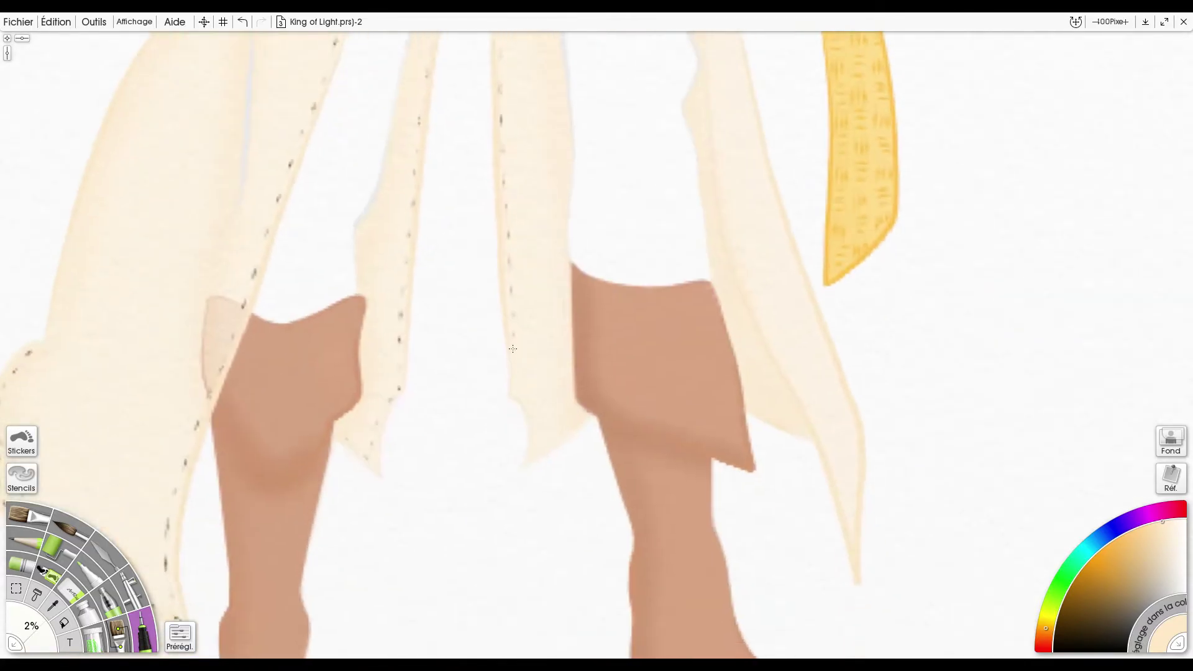
- Continue the cream pen detailing along the remaining lower edges and pointed tips of the coat
{"action": "left_click_drag", "start_coordinate": [578, 419], "coordinate": [588, 413]}
{"action": "mouse_move", "coordinate": [758, 410]}
{"action": "left_mouse_down"}
{"action": "mouse_move", "coordinate": [569, 459]}
{"action": "mouse_move", "coordinate": [614, 477]}
{"action": "mouse_move", "coordinate": [660, 571]}
{"action": "mouse_move", "coordinate": [553, 326]}
{"action": "mouse_move", "coordinate": [519, 84]}
{"action": "mouse_move", "coordinate": [543, 473]}
{"action": "mouse_move", "coordinate": [499, 187]}
{"action": "left_mouse_up"}
{"action": "left_click_drag", "start_coordinate": [499, 186], "coordinate": [541, 338]}
{"action": "left_click_drag", "start_coordinate": [539, 336], "coordinate": [512, 190]}
{"action": "scroll", "coordinate": [646, 401], "scroll_direction": "down", "scroll_amount": 5}
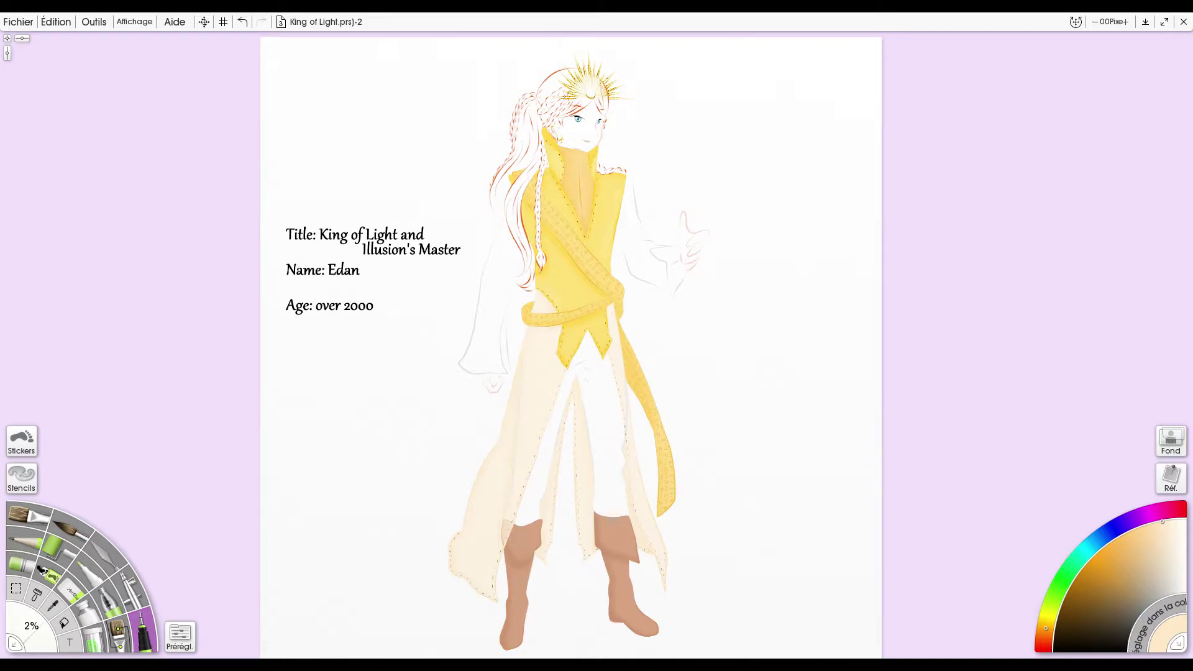
- Select the raised arm's sleeve along its outline, fill it with white and shade it light grey with a 20% Airbrush
{"action": "left_click", "coordinate": [17, 588]}
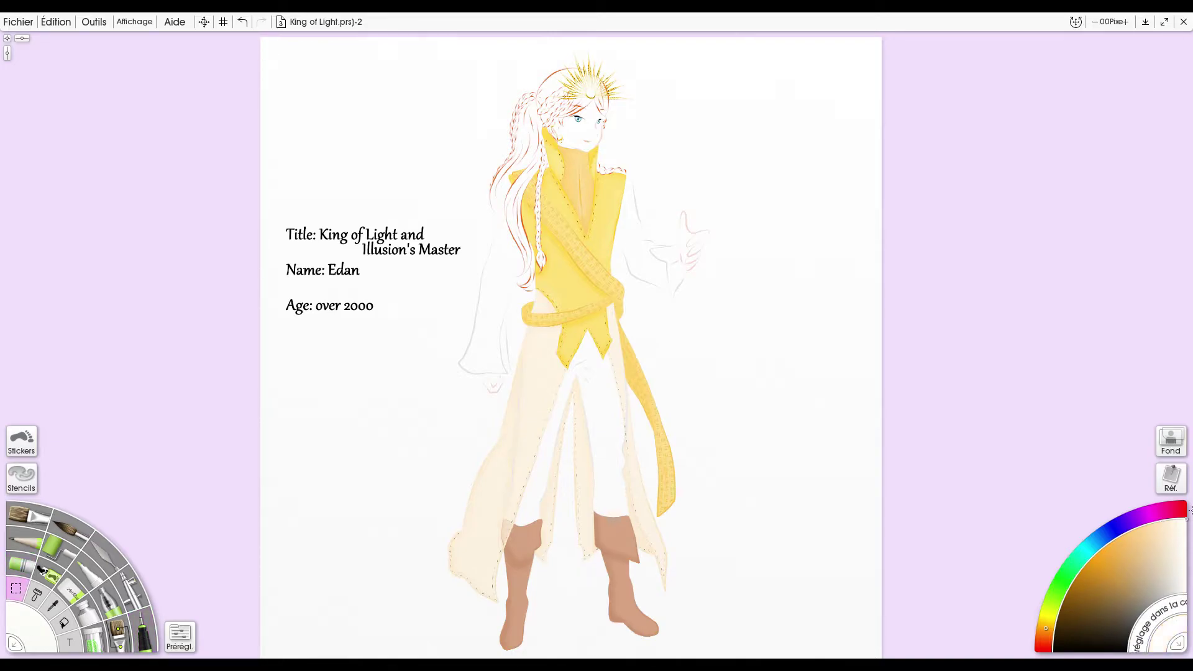
{"action": "scroll", "coordinate": [671, 212], "scroll_direction": "up", "scroll_amount": 4}
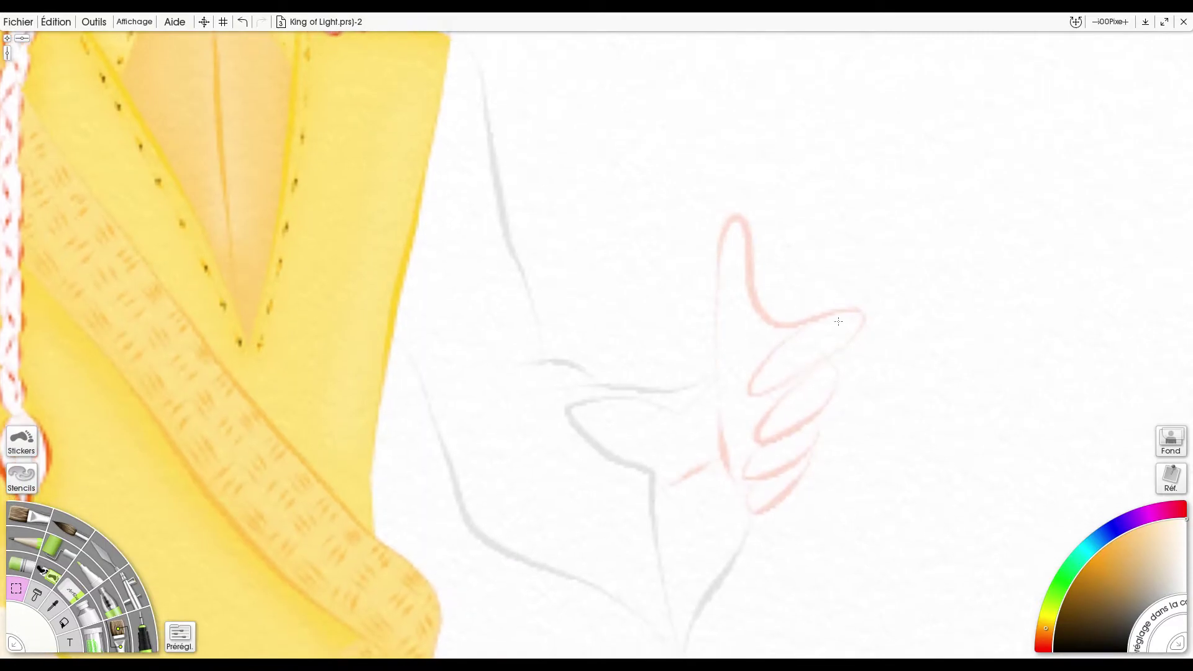
{"action": "mouse_move", "coordinate": [441, 38]}
{"action": "left_mouse_down"}
{"action": "mouse_move", "coordinate": [463, 44]}
{"action": "mouse_move", "coordinate": [540, 357]}
{"action": "mouse_move", "coordinate": [707, 346]}
{"action": "mouse_move", "coordinate": [679, 413]}
{"action": "mouse_move", "coordinate": [568, 409]}
{"action": "mouse_move", "coordinate": [651, 488]}
{"action": "mouse_move", "coordinate": [721, 460]}
{"action": "mouse_move", "coordinate": [752, 515]}
{"action": "mouse_move", "coordinate": [688, 629]}
{"action": "mouse_move", "coordinate": [490, 547]}
{"action": "mouse_move", "coordinate": [421, 389]}
{"action": "mouse_move", "coordinate": [414, 189]}
{"action": "mouse_move", "coordinate": [442, 38]}
{"action": "left_mouse_up"}
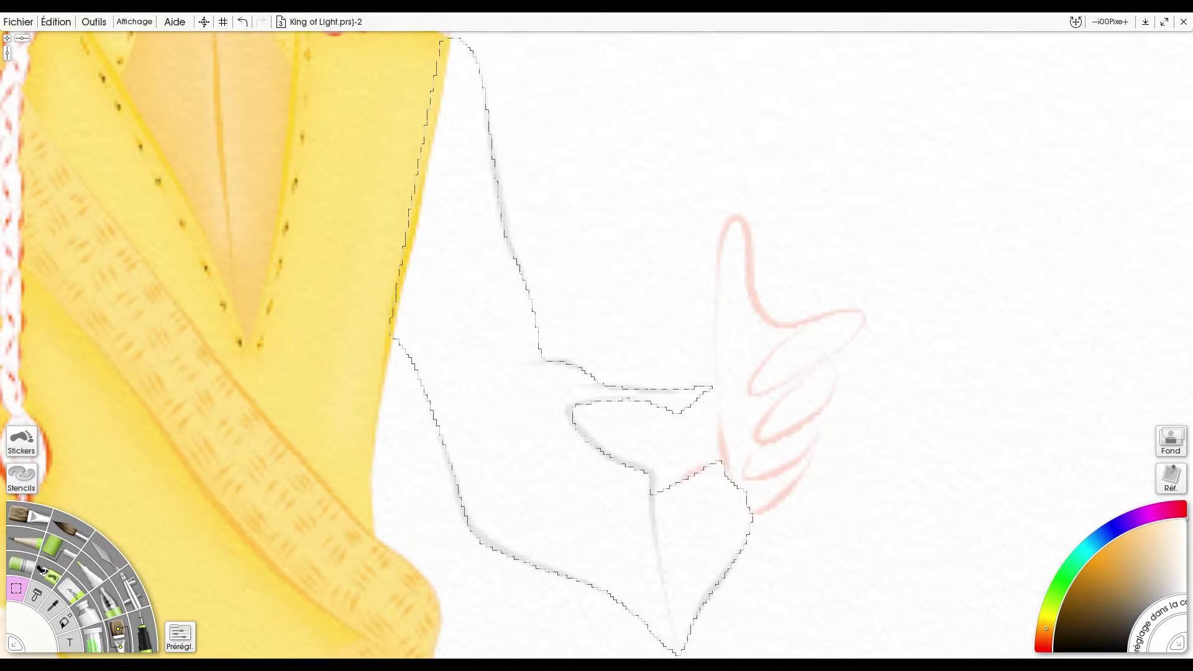
{"action": "left_click_drag", "start_coordinate": [30, 629], "coordinate": [39, 631]}
{"action": "left_click", "coordinate": [1177, 593]}
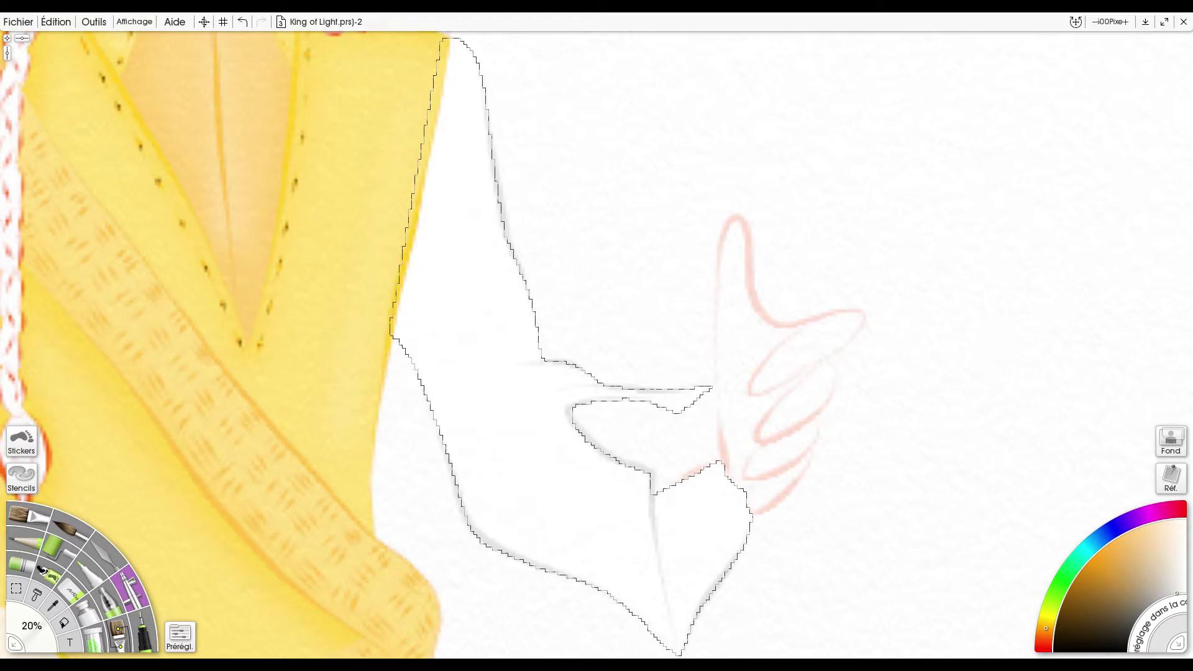
{"action": "left_click_drag", "start_coordinate": [437, 81], "coordinate": [528, 555]}
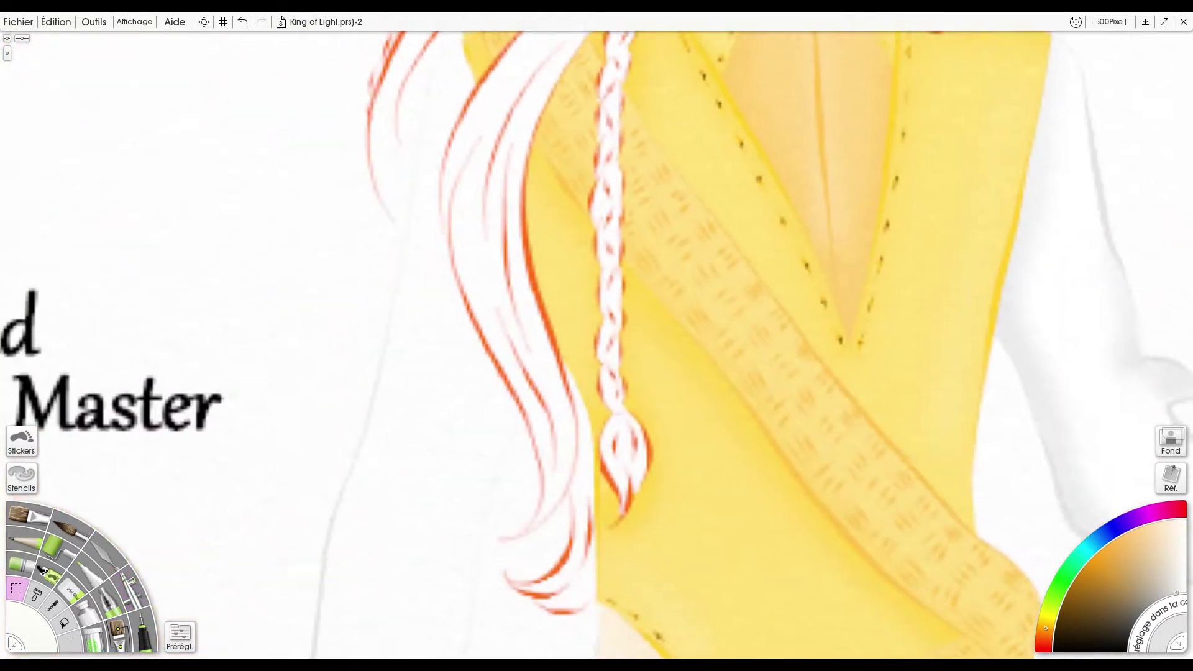
- Select the hanging arm's sleeve behind the long hair, fill it with white and shade its folds light grey
{"action": "mouse_move", "coordinate": [615, 497]}
{"action": "left_mouse_down"}
{"action": "mouse_move", "coordinate": [759, 317]}
{"action": "mouse_move", "coordinate": [537, 218]}
{"action": "left_mouse_up"}
{"action": "left_click", "coordinate": [1186, 520]}
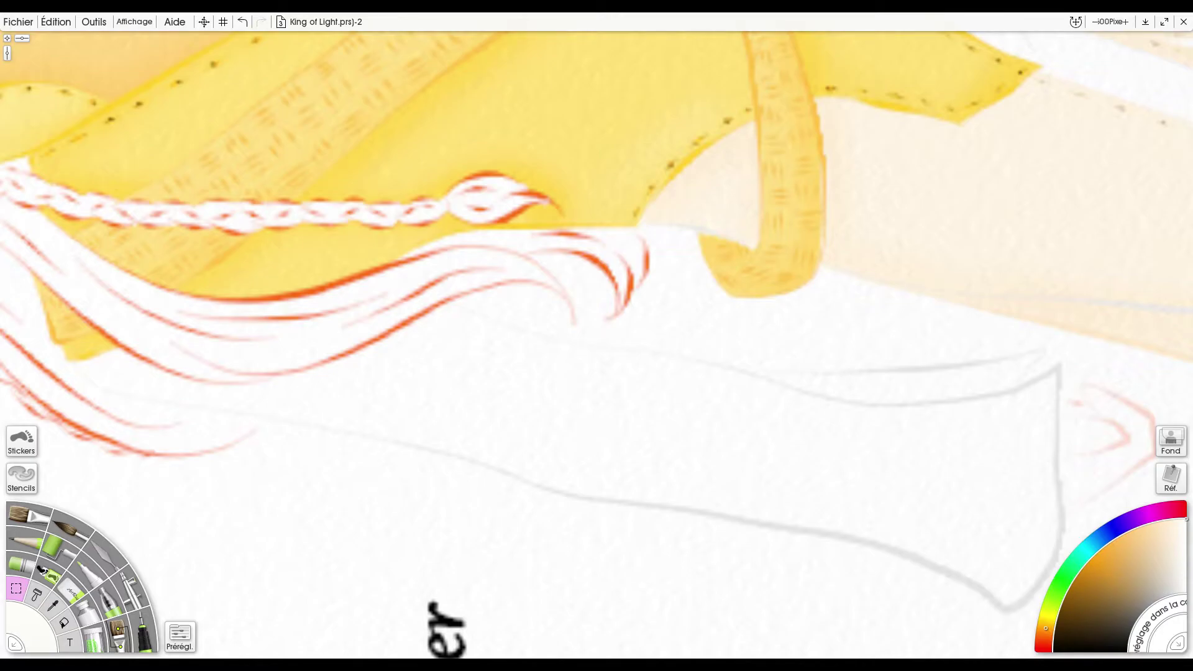
{"action": "mouse_move", "coordinate": [67, 352]}
{"action": "left_mouse_down"}
{"action": "mouse_move", "coordinate": [130, 399]}
{"action": "mouse_move", "coordinate": [401, 442]}
{"action": "mouse_move", "coordinate": [640, 506]}
{"action": "mouse_move", "coordinate": [874, 534]}
{"action": "mouse_move", "coordinate": [1006, 609]}
{"action": "mouse_move", "coordinate": [1064, 514]}
{"action": "mouse_move", "coordinate": [1060, 367]}
{"action": "mouse_move", "coordinate": [1040, 357]}
{"action": "mouse_move", "coordinate": [852, 372]}
{"action": "mouse_move", "coordinate": [485, 319]}
{"action": "mouse_move", "coordinate": [205, 380]}
{"action": "mouse_move", "coordinate": [63, 351]}
{"action": "mouse_move", "coordinate": [134, 365]}
{"action": "mouse_move", "coordinate": [616, 340]}
{"action": "mouse_move", "coordinate": [1031, 364]}
{"action": "mouse_move", "coordinate": [279, 376]}
{"action": "left_mouse_up"}
{"action": "left_click", "coordinate": [1179, 592]}
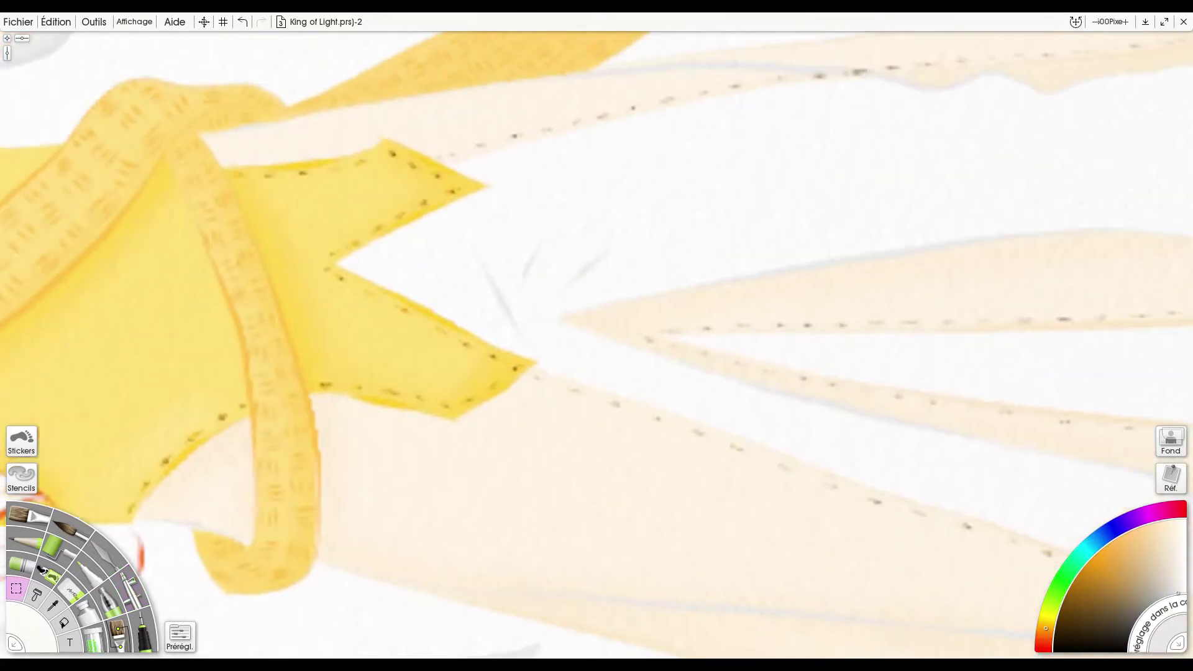
- Select the trousers from the vest hem and waist down to the boot tops and fill them with white
{"action": "scroll", "coordinate": [491, 389], "scroll_direction": "down", "scroll_amount": 2}
{"action": "left_click_drag", "start_coordinate": [491, 388], "coordinate": [353, 357]}
{"action": "left_click", "coordinate": [1186, 518]}
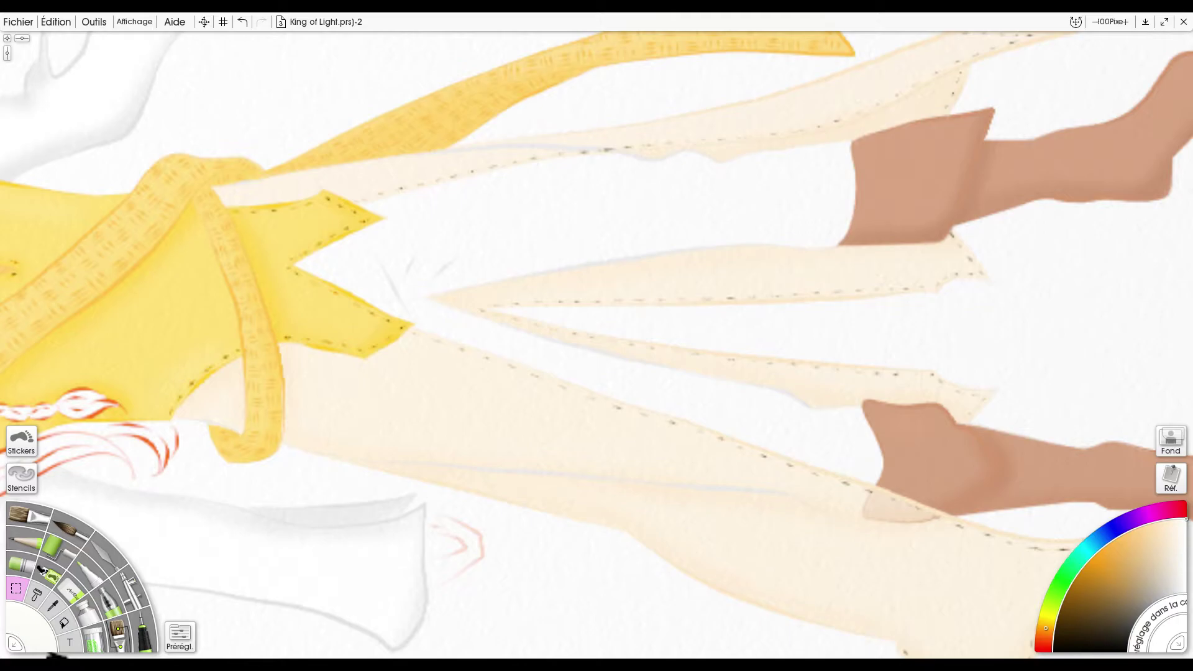
{"action": "mouse_move", "coordinate": [208, 189]}
{"action": "left_mouse_down"}
{"action": "mouse_move", "coordinate": [330, 206]}
{"action": "mouse_move", "coordinate": [365, 314]}
{"action": "mouse_move", "coordinate": [271, 332]}
{"action": "mouse_move", "coordinate": [168, 415]}
{"action": "mouse_move", "coordinate": [347, 456]}
{"action": "mouse_move", "coordinate": [793, 485]}
{"action": "mouse_move", "coordinate": [818, 511]}
{"action": "mouse_move", "coordinate": [855, 514]}
{"action": "mouse_move", "coordinate": [883, 427]}
{"action": "mouse_move", "coordinate": [854, 406]}
{"action": "mouse_move", "coordinate": [804, 406]}
{"action": "mouse_move", "coordinate": [427, 295]}
{"action": "mouse_move", "coordinate": [713, 248]}
{"action": "mouse_move", "coordinate": [841, 243]}
{"action": "mouse_move", "coordinate": [855, 143]}
{"action": "mouse_move", "coordinate": [651, 160]}
{"action": "mouse_move", "coordinate": [501, 145]}
{"action": "mouse_move", "coordinate": [333, 159]}
{"action": "mouse_move", "coordinate": [211, 187]}
{"action": "left_mouse_up"}
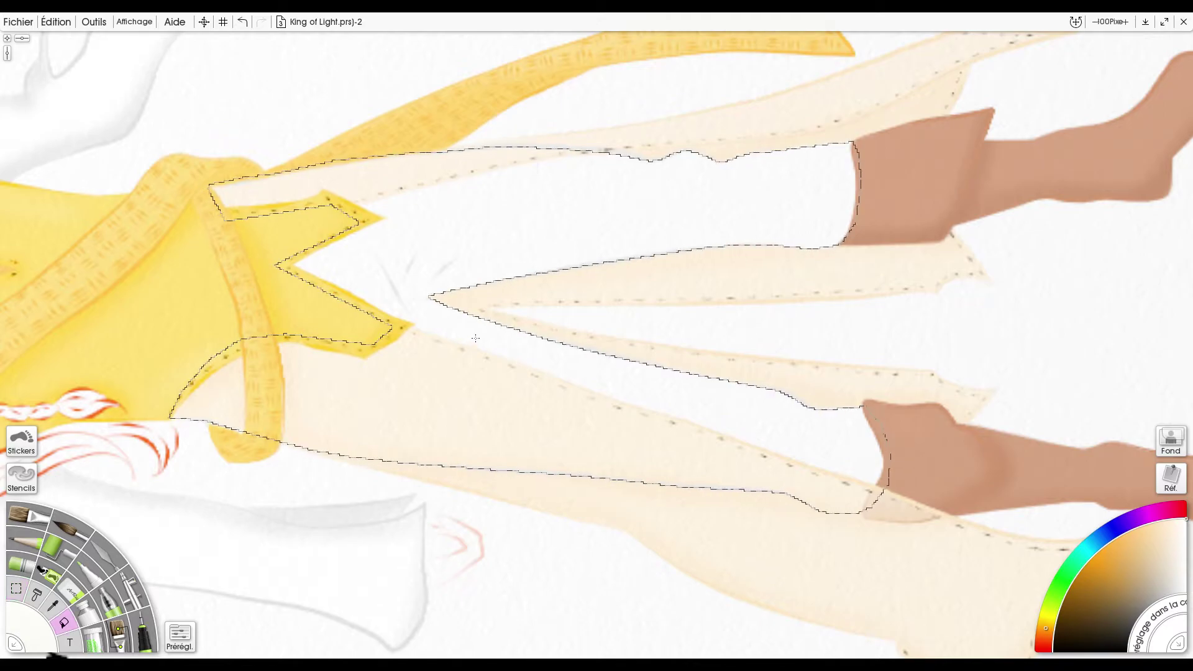
- Airbrush light grey shading along the trousers' crotch folds and leg edges and clear the selection
{"action": "left_click", "coordinate": [130, 591]}
{"action": "left_click", "coordinate": [1179, 593]}
{"action": "left_click_drag", "start_coordinate": [277, 342], "coordinate": [383, 256]}
{"action": "left_click_drag", "start_coordinate": [407, 314], "coordinate": [424, 241]}
{"action": "mouse_move", "coordinate": [299, 269]}
{"action": "left_mouse_down"}
{"action": "mouse_move", "coordinate": [392, 209]}
{"action": "mouse_move", "coordinate": [652, 161]}
{"action": "left_mouse_up"}
{"action": "mouse_move", "coordinate": [839, 246]}
{"action": "left_mouse_down"}
{"action": "mouse_move", "coordinate": [444, 291]}
{"action": "mouse_move", "coordinate": [823, 469]}
{"action": "mouse_move", "coordinate": [881, 469]}
{"action": "left_mouse_up"}
{"action": "left_click", "coordinate": [16, 588]}
{"action": "key", "text": "ctrl+d"}
{"action": "key", "text": "Home"}
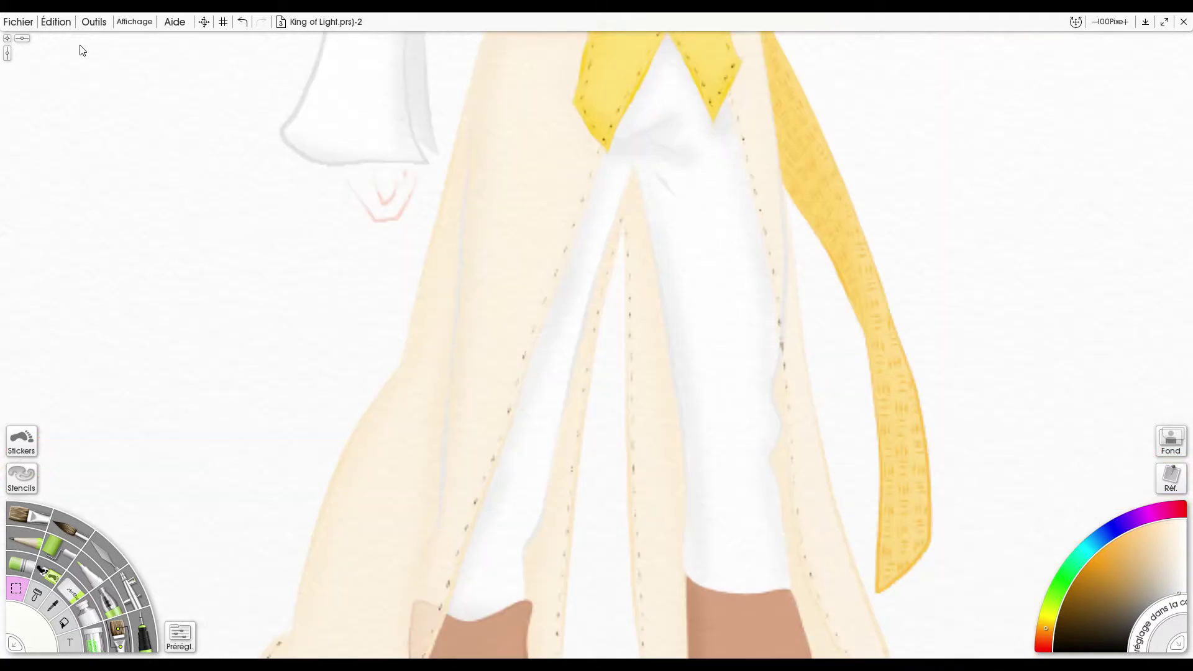
- Set the paint colour to orange for the character's hair
{"action": "left_click", "coordinate": [1094, 22]}
{"action": "left_click_drag", "start_coordinate": [920, 117], "coordinate": [919, 215]}
{"action": "scroll", "coordinate": [963, 259], "scroll_direction": "down", "scroll_amount": 1}
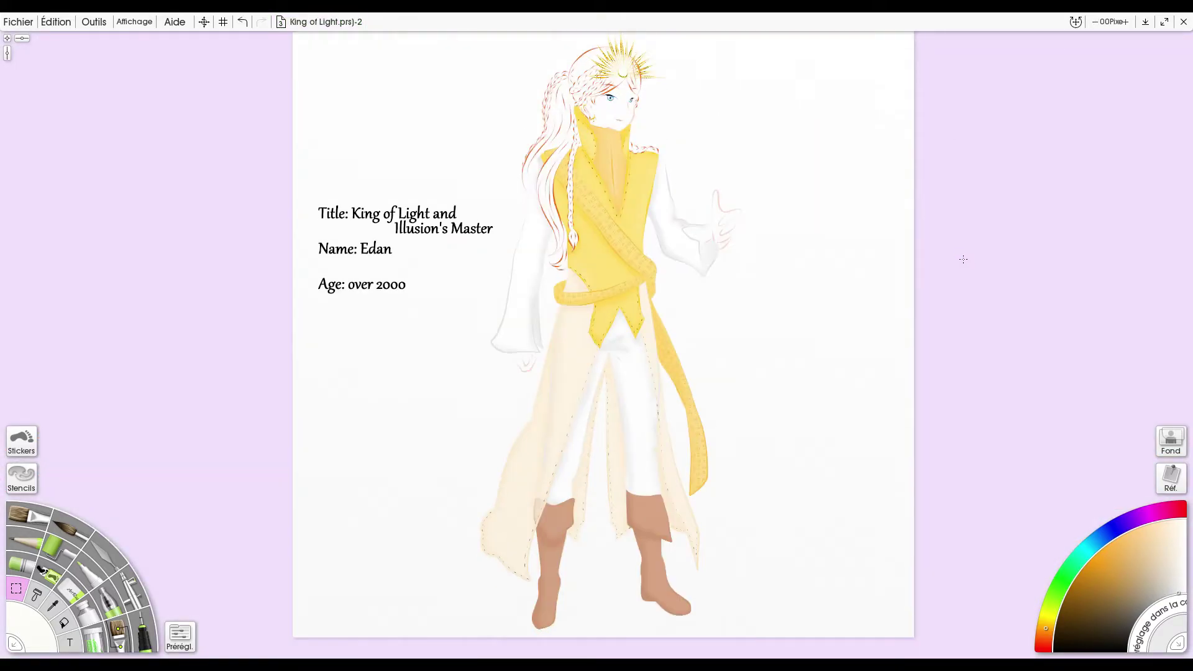
{"action": "left_click", "coordinate": [1126, 22]}
{"action": "left_click_drag", "start_coordinate": [621, 94], "coordinate": [606, 614]}
{"action": "key", "text": "Left"}
{"action": "left_click_drag", "start_coordinate": [26, 96], "coordinate": [31, 47]}
{"action": "left_click", "coordinate": [1126, 22]}
{"action": "left_click_drag", "start_coordinate": [1134, 197], "coordinate": [1140, 228]}
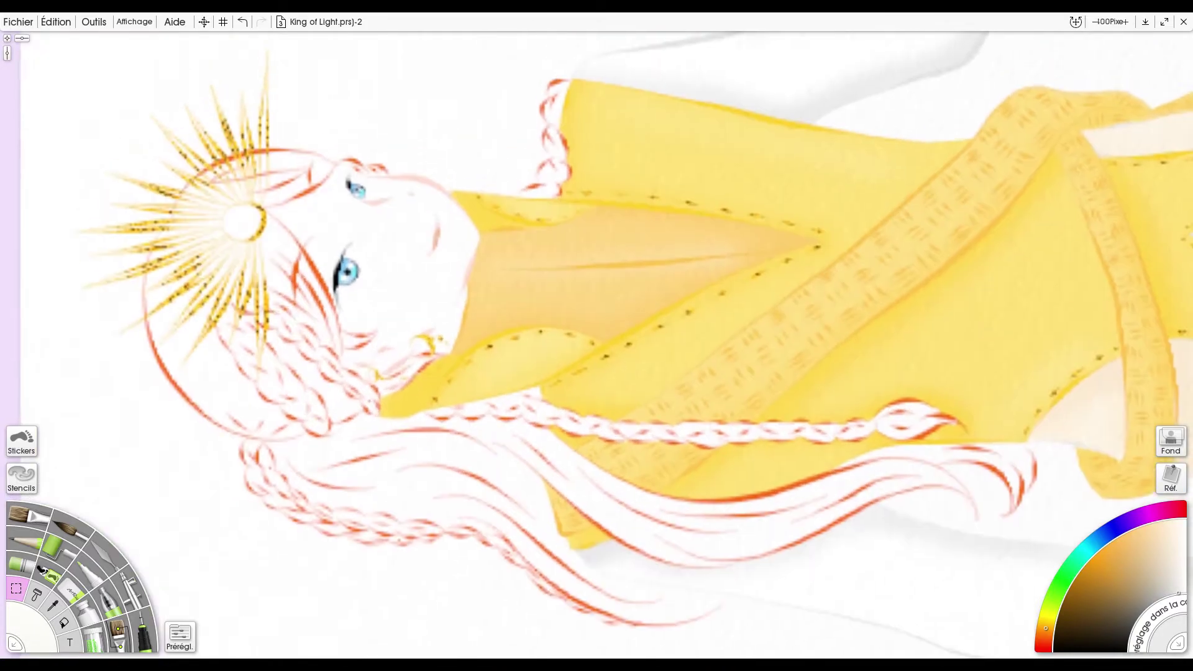
{"action": "left_click", "coordinate": [1094, 559]}
{"action": "left_click", "coordinate": [28, 515]}
{"action": "left_click_drag", "start_coordinate": [252, 311], "coordinate": [208, 469]}
{"action": "key", "text": "ctrl+z"}
{"action": "left_click", "coordinate": [21, 564]}
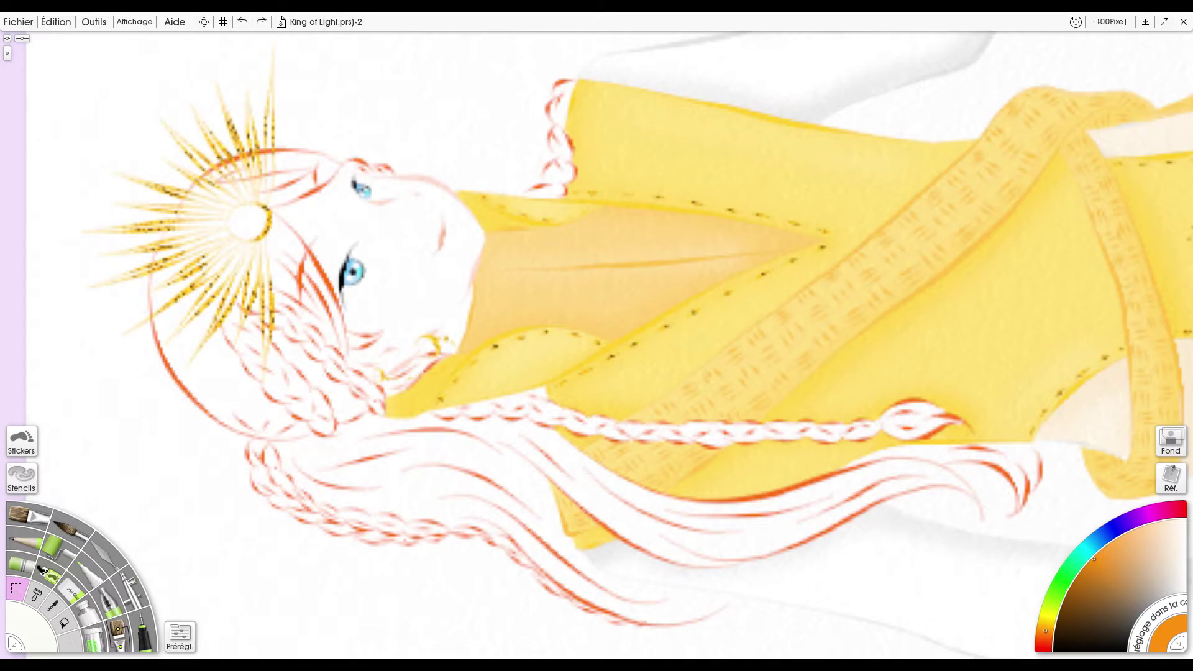
- Select the whole hair with its ponytail and braids along the outline and fill it with orange, adjusting the shade
{"action": "mouse_move", "coordinate": [272, 210]}
{"action": "left_mouse_down"}
{"action": "mouse_move", "coordinate": [347, 319]}
{"action": "mouse_move", "coordinate": [381, 334]}
{"action": "mouse_move", "coordinate": [349, 357]}
{"action": "mouse_move", "coordinate": [401, 368]}
{"action": "mouse_move", "coordinate": [432, 355]}
{"action": "mouse_move", "coordinate": [515, 384]}
{"action": "mouse_move", "coordinate": [895, 384]}
{"action": "mouse_move", "coordinate": [1039, 442]}
{"action": "mouse_move", "coordinate": [1018, 514]}
{"action": "mouse_move", "coordinate": [980, 463]}
{"action": "mouse_move", "coordinate": [980, 513]}
{"action": "mouse_move", "coordinate": [881, 502]}
{"action": "mouse_move", "coordinate": [732, 594]}
{"action": "mouse_move", "coordinate": [644, 625]}
{"action": "mouse_move", "coordinate": [588, 614]}
{"action": "mouse_move", "coordinate": [472, 536]}
{"action": "mouse_move", "coordinate": [397, 544]}
{"action": "mouse_move", "coordinate": [319, 527]}
{"action": "mouse_move", "coordinate": [269, 502]}
{"action": "mouse_move", "coordinate": [248, 456]}
{"action": "mouse_move", "coordinate": [166, 369]}
{"action": "mouse_move", "coordinate": [150, 240]}
{"action": "mouse_move", "coordinate": [181, 181]}
{"action": "mouse_move", "coordinate": [274, 149]}
{"action": "mouse_move", "coordinate": [396, 177]}
{"action": "mouse_move", "coordinate": [341, 169]}
{"action": "mouse_move", "coordinate": [273, 208]}
{"action": "left_mouse_up"}
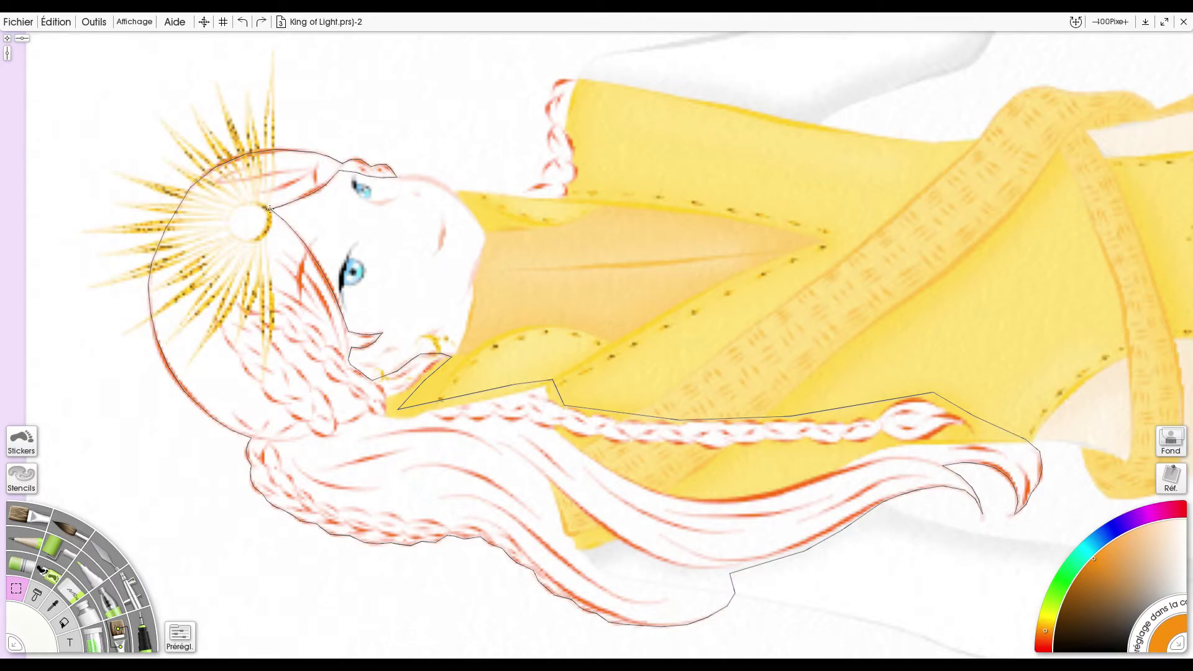
{"action": "left_click", "coordinate": [64, 623]}
{"action": "left_click", "coordinate": [285, 463]}
{"action": "left_click", "coordinate": [243, 22]}
{"action": "left_click", "coordinate": [1044, 634]}
{"action": "left_click", "coordinate": [613, 588]}
{"action": "left_click", "coordinate": [242, 22]}
{"action": "left_click", "coordinate": [1102, 550]}
{"action": "left_click", "coordinate": [516, 504]}
- Shade the hair with a 15% Airbrush in a redder orange
{"action": "left_click", "coordinate": [131, 591]}
{"action": "left_click_drag", "start_coordinate": [32, 626], "coordinate": [26, 626]}
{"action": "left_click", "coordinate": [1045, 637]}
{"action": "left_click_drag", "start_coordinate": [243, 366], "coordinate": [314, 429]}
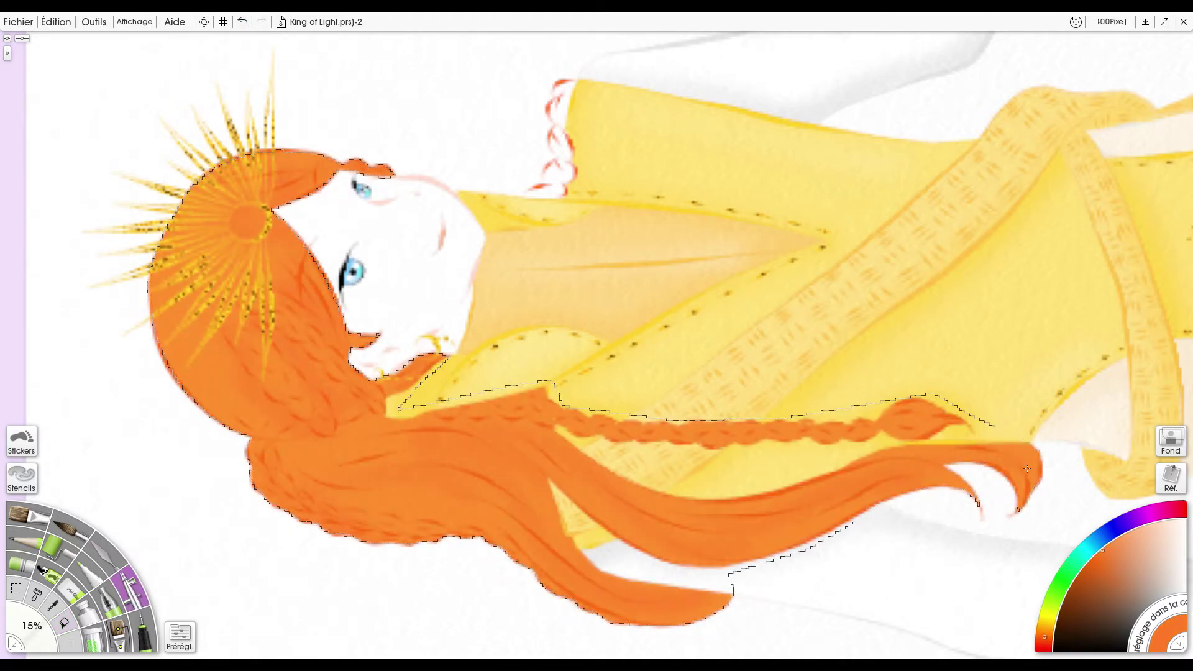
- Draw hair strands over the head, ponytail and braids with a 2% pen in several orange shades and clear the selection
{"action": "left_click", "coordinate": [144, 629]}
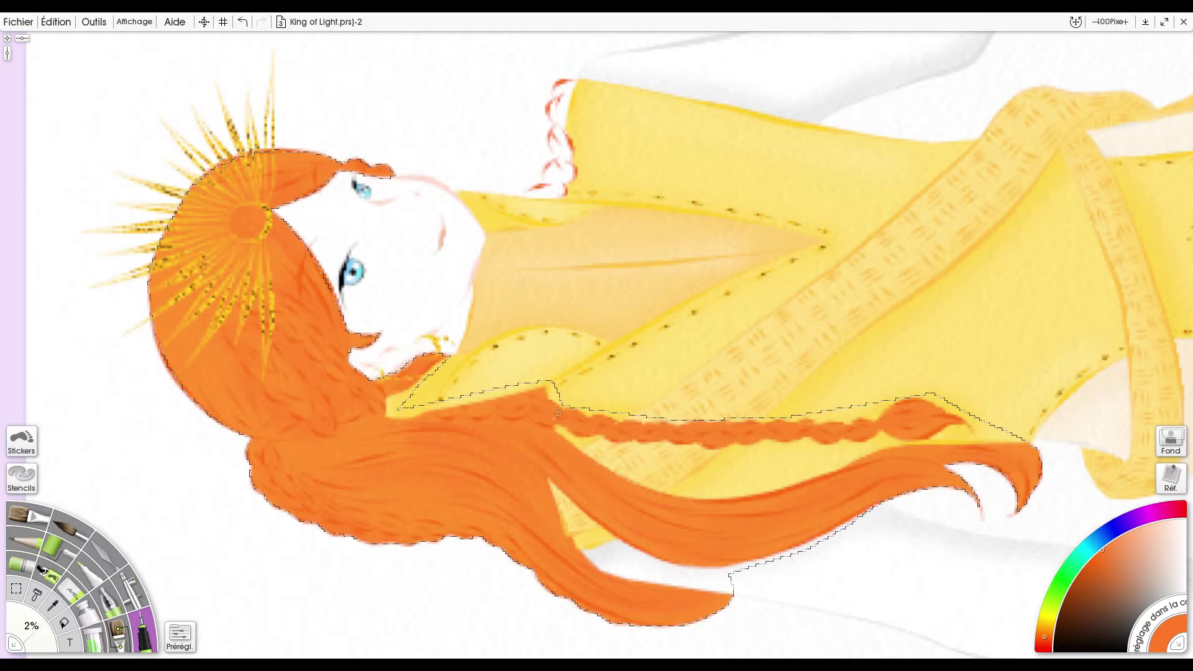
{"action": "left_click", "coordinate": [1091, 562]}
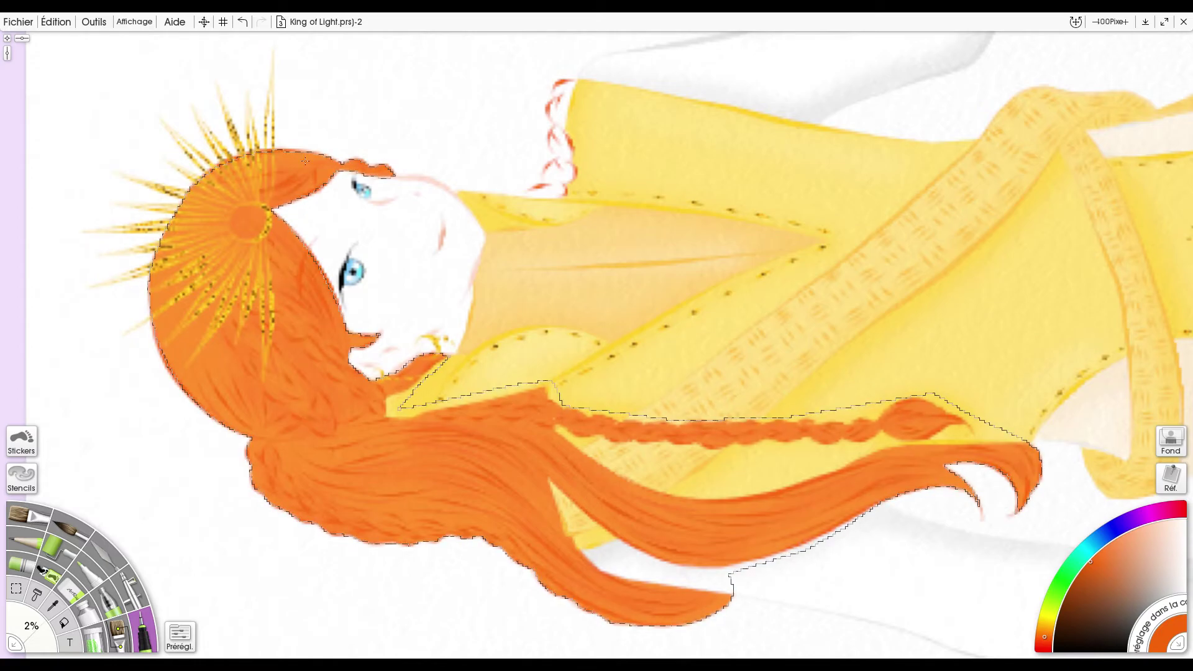
{"action": "left_click", "coordinate": [1046, 631]}
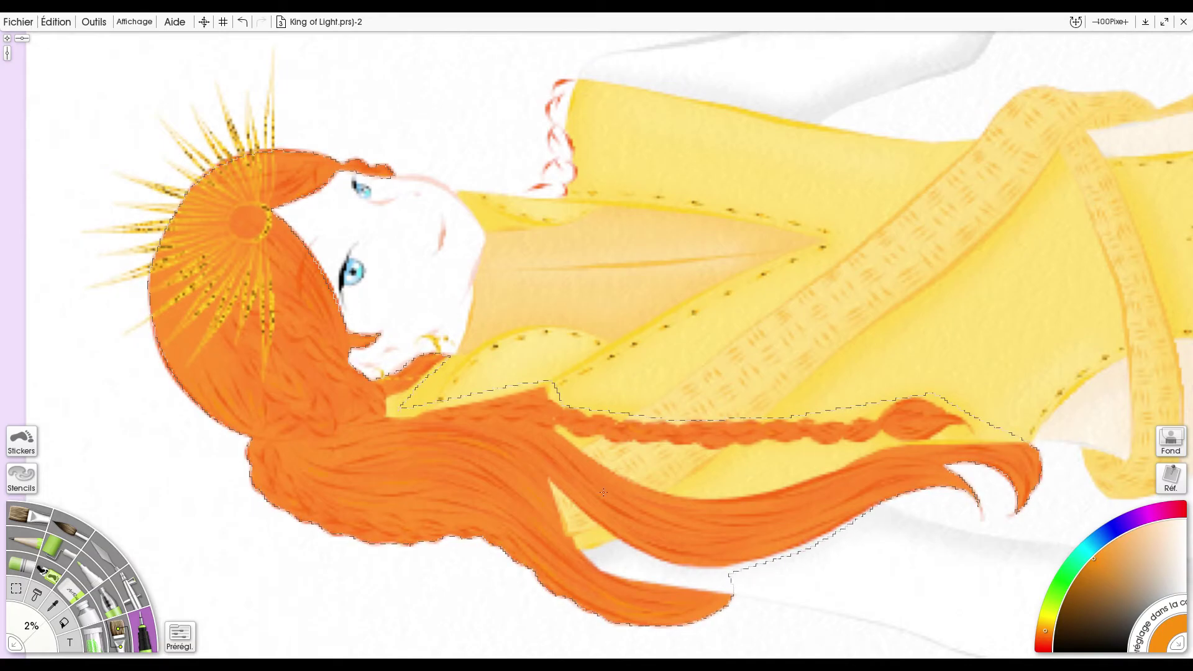
{"action": "left_click", "coordinate": [1104, 548]}
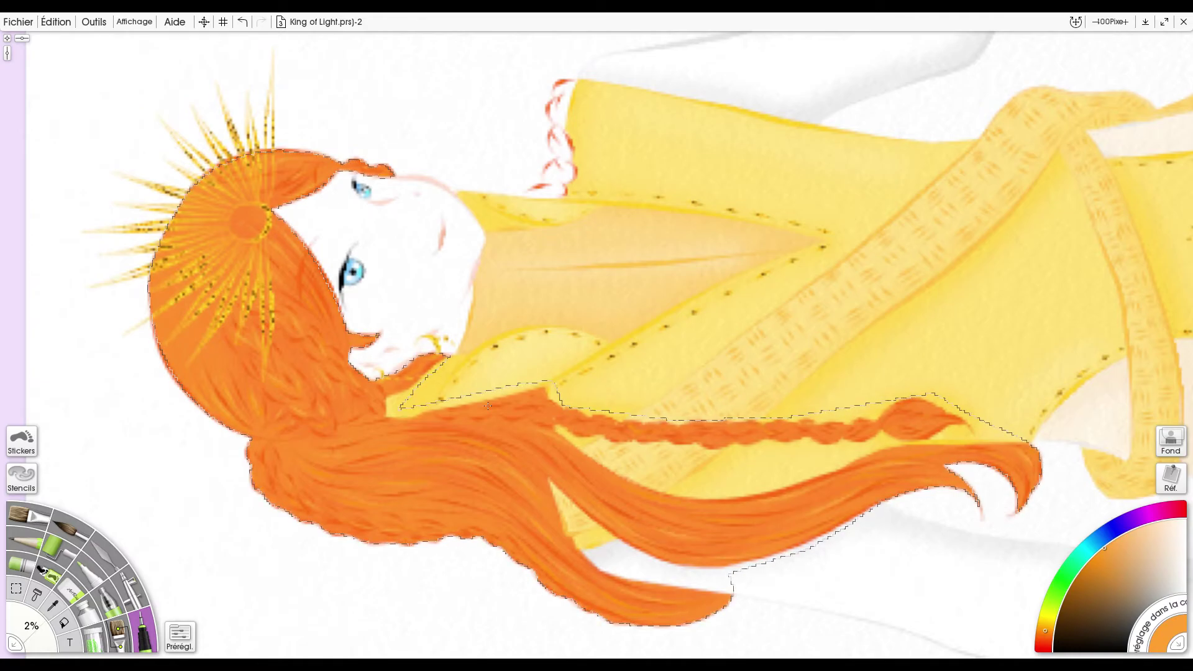
{"action": "key", "text": "s"}
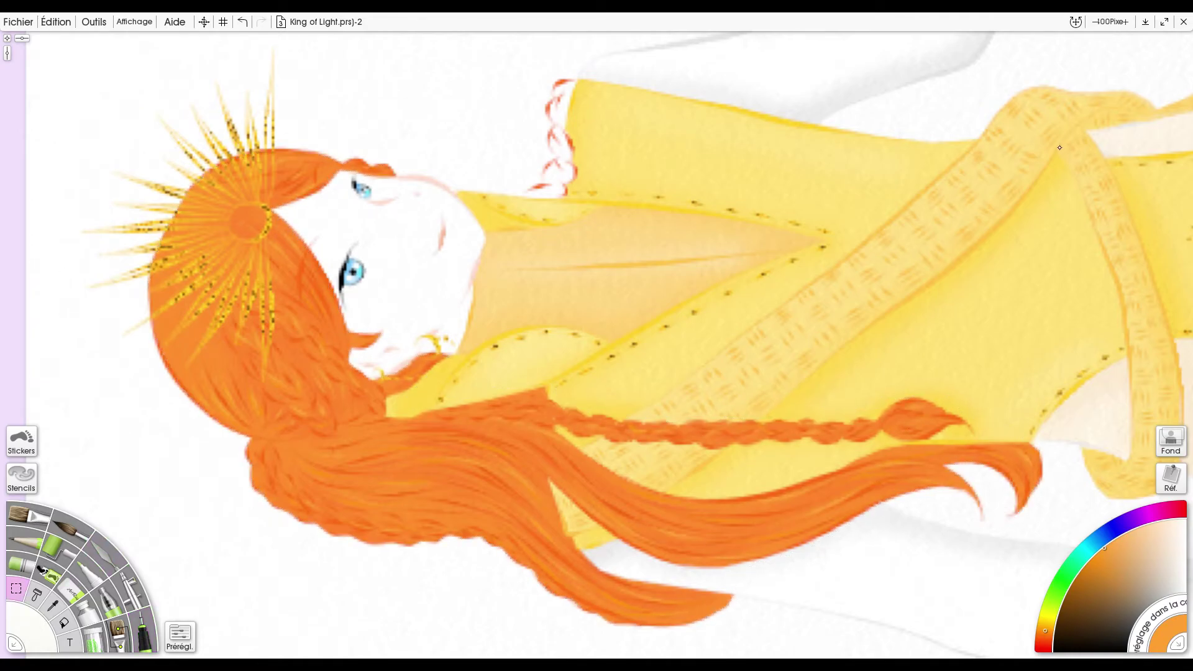
{"action": "key", "text": "c"}
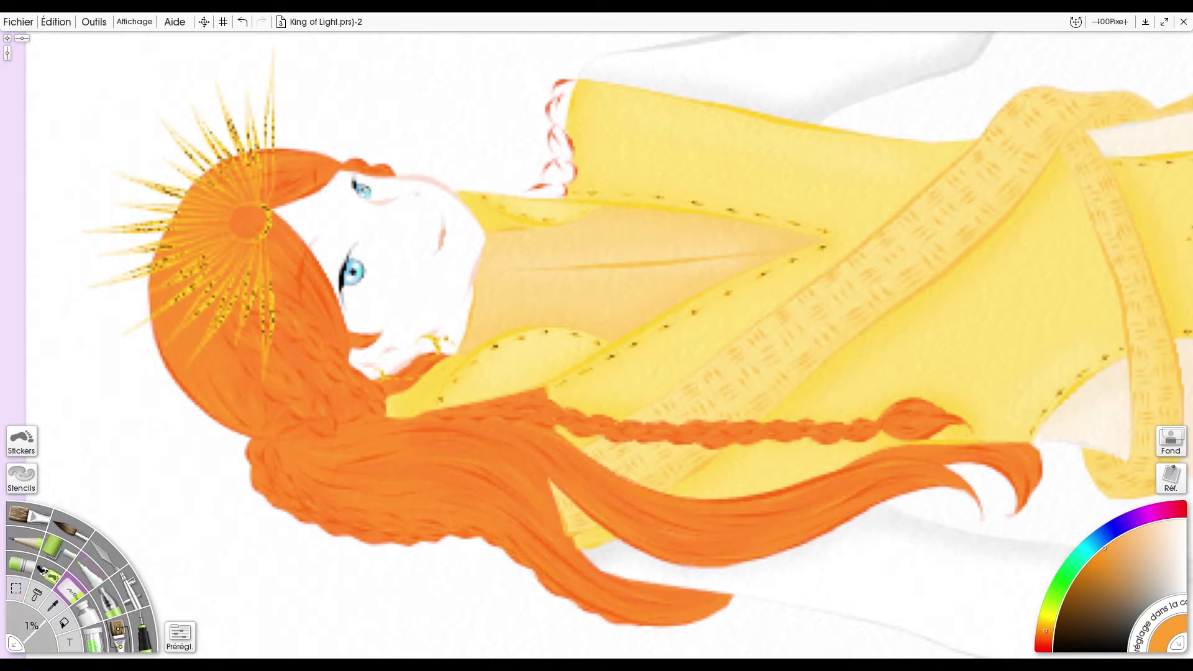
- Colour the small braid on the shoulder orange with a 15% Airbrush
{"action": "left_click", "coordinate": [129, 588]}
{"action": "mouse_move", "coordinate": [588, 43]}
{"action": "left_mouse_down"}
{"action": "mouse_move", "coordinate": [586, 114]}
{"action": "mouse_move", "coordinate": [553, 227]}
{"action": "mouse_move", "coordinate": [523, 261]}
{"action": "left_mouse_up"}
{"action": "left_click", "coordinate": [243, 22]}
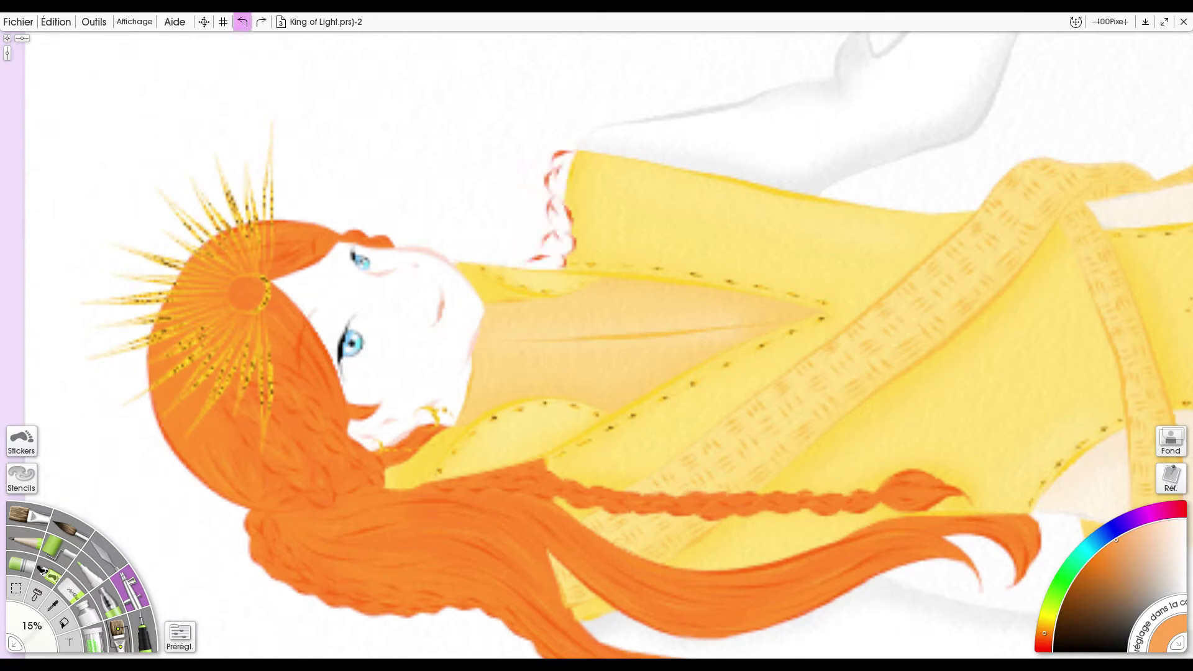
{"action": "left_click", "coordinate": [1105, 548]}
{"action": "mouse_move", "coordinate": [564, 154]}
{"action": "left_mouse_down"}
{"action": "mouse_move", "coordinate": [566, 242]}
{"action": "mouse_move", "coordinate": [540, 268]}
{"action": "mouse_move", "coordinate": [547, 161]}
{"action": "left_mouse_up"}
- Draw strand detail on the shoulder braid with a 2% pen in darker and lighter orange shades
{"action": "left_click", "coordinate": [144, 631]}
{"action": "left_click", "coordinate": [1090, 562]}
{"action": "mouse_move", "coordinate": [544, 263]}
{"action": "left_mouse_down"}
{"action": "mouse_move", "coordinate": [561, 257]}
{"action": "mouse_move", "coordinate": [557, 187]}
{"action": "left_mouse_up"}
{"action": "left_click", "coordinate": [576, 151], "text": "alt"}
{"action": "left_click_drag", "start_coordinate": [551, 244], "coordinate": [564, 228]}
{"action": "left_click_drag", "start_coordinate": [560, 211], "coordinate": [553, 184]}
{"action": "left_click", "coordinate": [552, 266], "text": "alt"}
{"action": "left_click", "coordinate": [1114, 541]}
{"action": "mouse_move", "coordinate": [535, 266]}
{"action": "left_mouse_down"}
{"action": "mouse_move", "coordinate": [549, 264]}
{"action": "mouse_move", "coordinate": [555, 236]}
{"action": "left_mouse_up"}
{"action": "left_click_drag", "start_coordinate": [553, 207], "coordinate": [557, 198]}
{"action": "left_click_drag", "start_coordinate": [560, 175], "coordinate": [564, 163]}
{"action": "left_click_drag", "start_coordinate": [561, 238], "coordinate": [564, 223]}
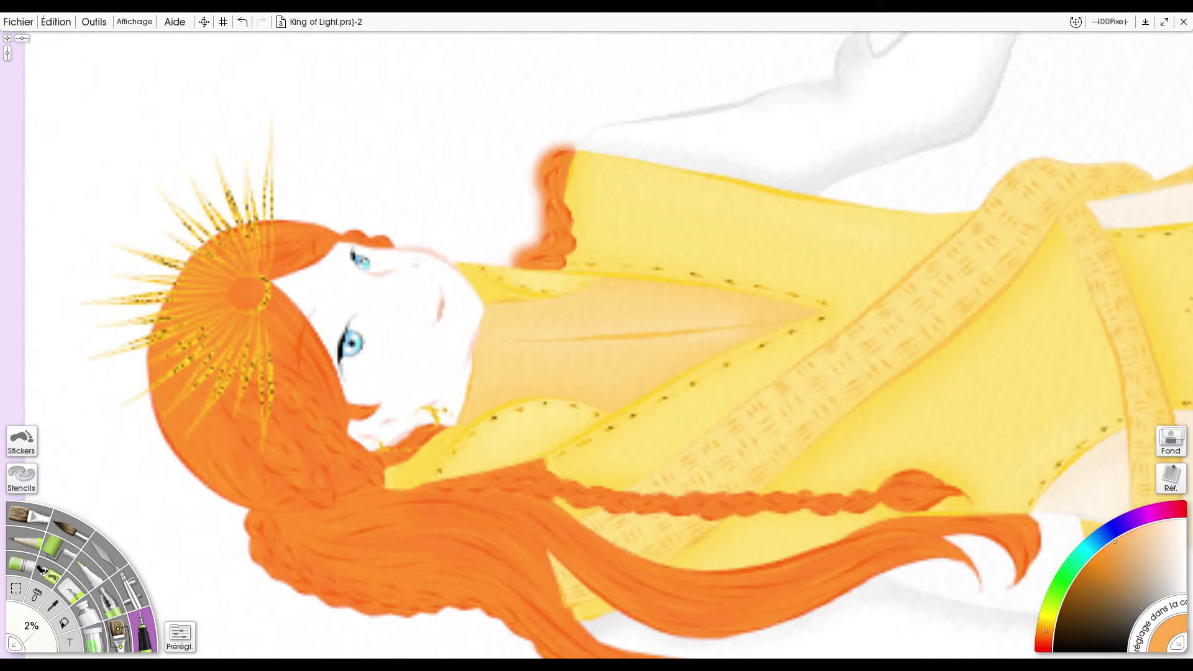
- Erase the orange overspill around the shoulder braid with a 1% eraser
{"action": "left_click", "coordinate": [73, 590]}
{"action": "left_click_drag", "start_coordinate": [555, 148], "coordinate": [573, 183]}
{"action": "left_click_drag", "start_coordinate": [575, 182], "coordinate": [595, 183]}
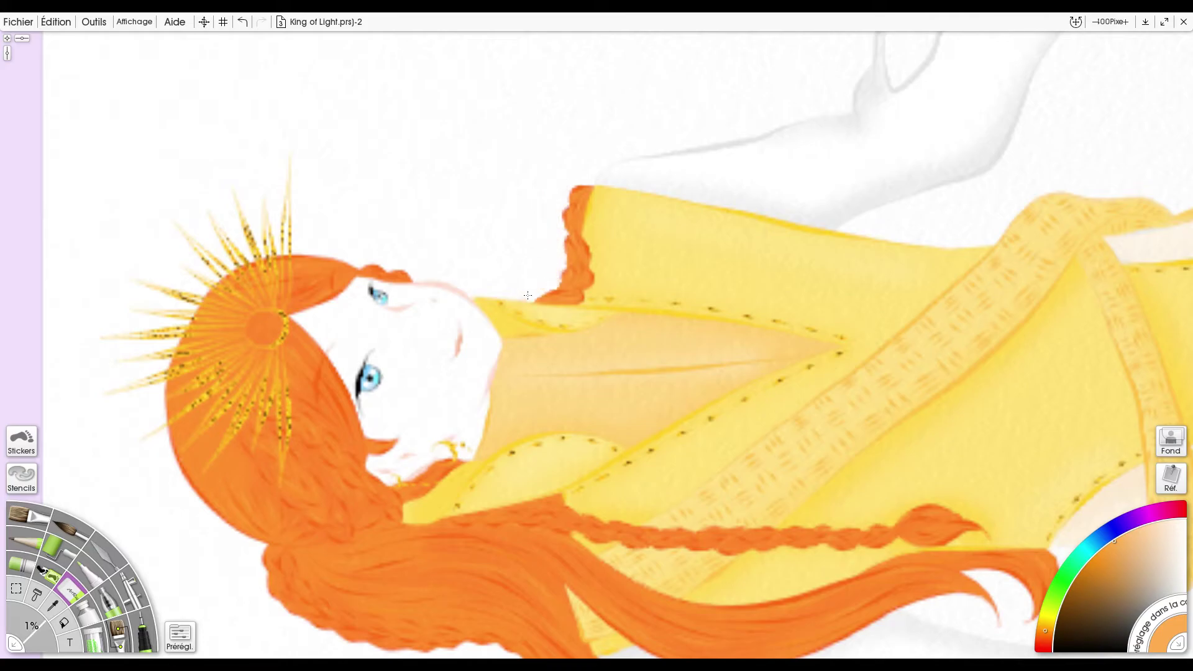
- Draw loose orange strands above the shoulder braid with a 2% pen
{"action": "left_click", "coordinate": [131, 591]}
{"action": "left_click", "coordinate": [1102, 543]}
{"action": "key", "text": "Home"}
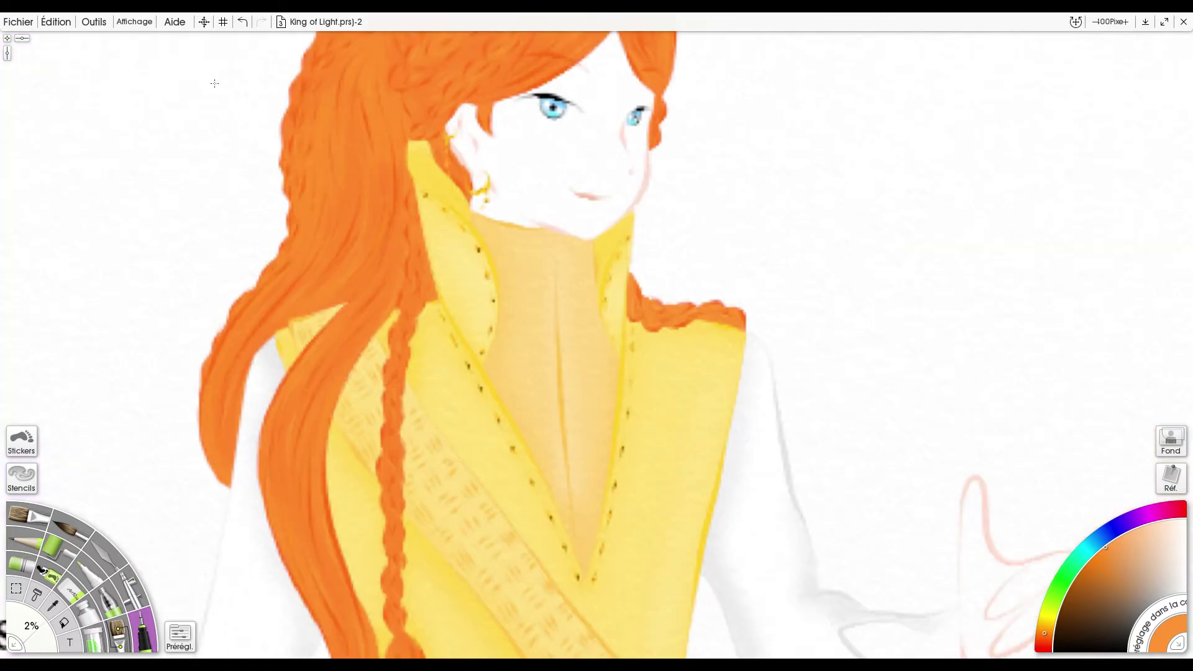
{"action": "left_click_drag", "start_coordinate": [699, 188], "coordinate": [760, 354]}
{"action": "left_click_drag", "start_coordinate": [744, 152], "coordinate": [730, 263]}
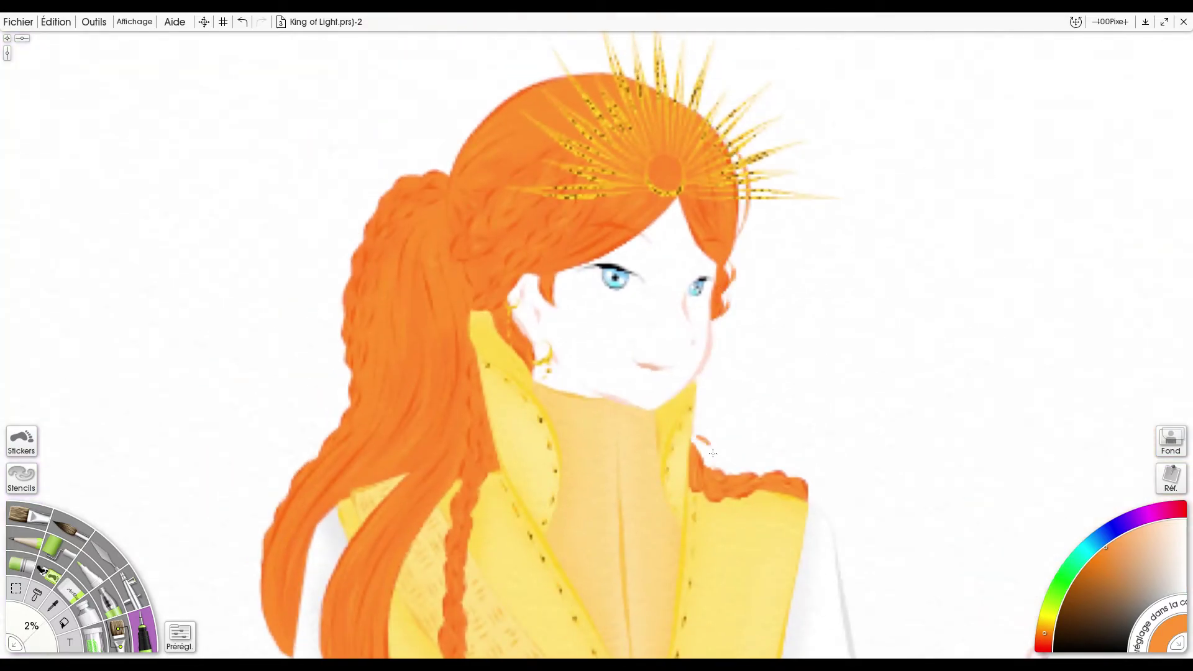
{"action": "left_click_drag", "start_coordinate": [703, 440], "coordinate": [716, 469]}
{"action": "left_click_drag", "start_coordinate": [728, 471], "coordinate": [768, 466]}
- Draw loose orange strands around the head and ponytail, beside the long locks and across the vest
{"action": "left_click_drag", "start_coordinate": [696, 453], "coordinate": [794, 307]}
{"action": "left_click_drag", "start_coordinate": [435, 397], "coordinate": [442, 451]}
{"action": "left_click_drag", "start_coordinate": [369, 447], "coordinate": [374, 565]}
{"action": "left_click_drag", "start_coordinate": [429, 528], "coordinate": [459, 324]}
{"action": "left_click_drag", "start_coordinate": [511, 209], "coordinate": [517, 534]}
{"action": "left_click_drag", "start_coordinate": [584, 215], "coordinate": [577, 258]}
{"action": "left_click_drag", "start_coordinate": [603, 314], "coordinate": [611, 357]}
{"action": "left_click_drag", "start_coordinate": [579, 389], "coordinate": [570, 436]}
{"action": "left_click_drag", "start_coordinate": [578, 435], "coordinate": [601, 339]}
{"action": "mouse_move", "coordinate": [634, 206]}
{"action": "left_mouse_down"}
{"action": "mouse_move", "coordinate": [547, 437]}
{"action": "mouse_move", "coordinate": [555, 501]}
{"action": "left_mouse_up"}
{"action": "left_click_drag", "start_coordinate": [553, 222], "coordinate": [576, 274]}
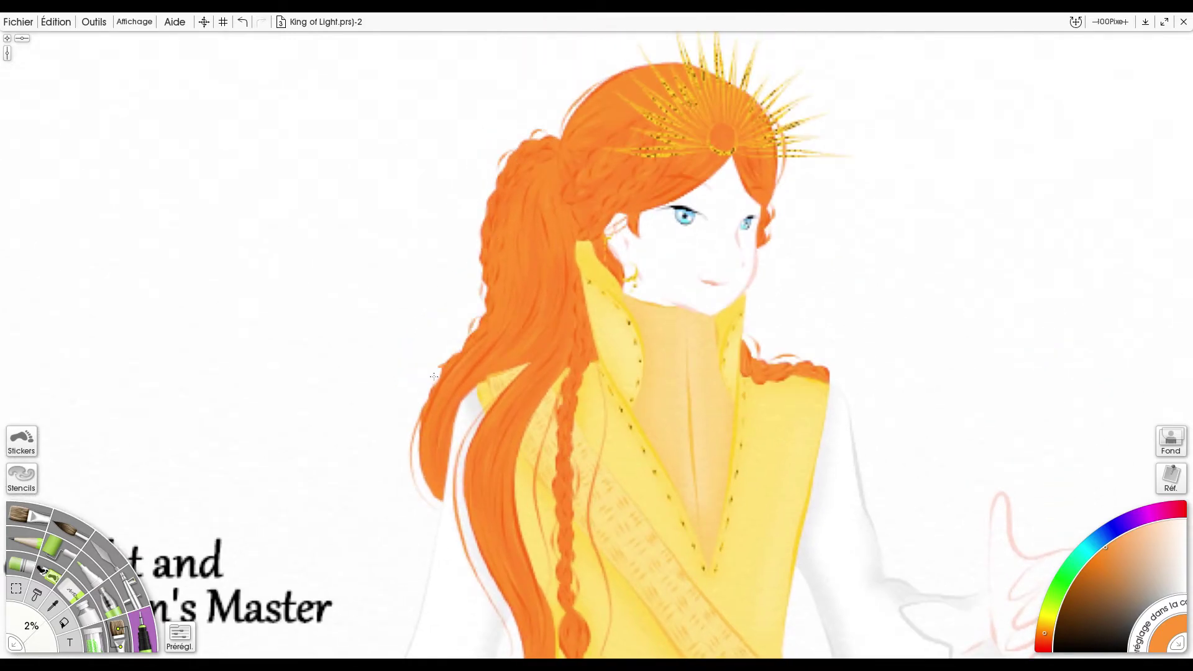
{"action": "left_click", "coordinate": [1092, 25]}
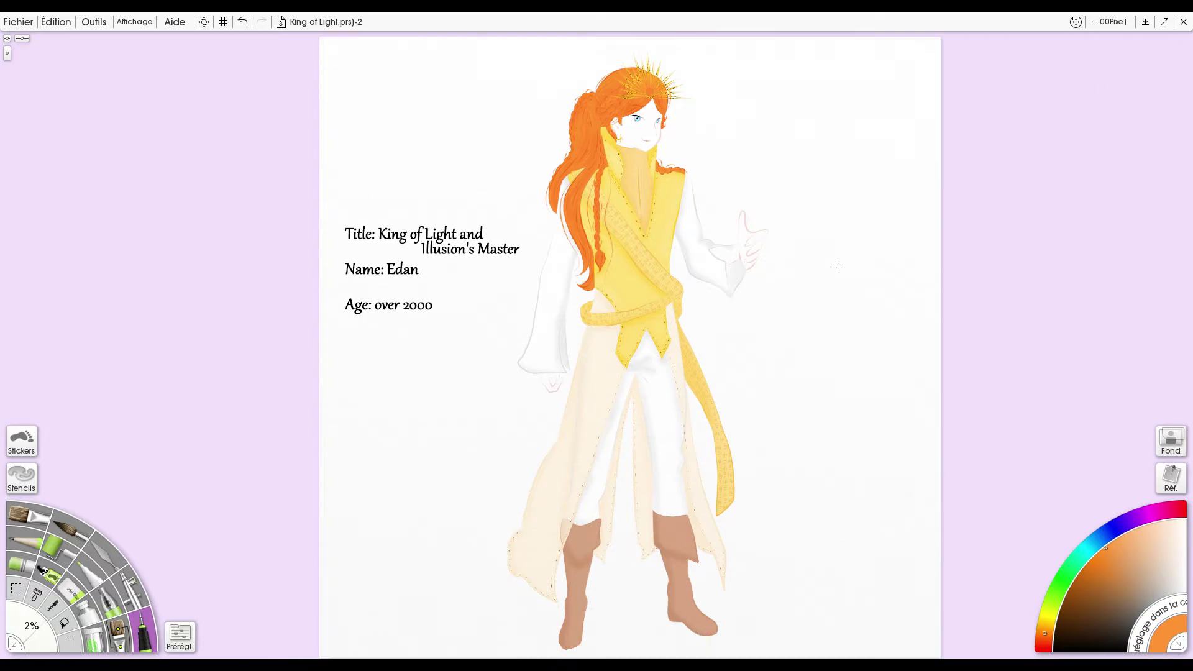
- Select the raised hand along its outline, colour and shade it in pale skin tones and clear the selection
{"action": "left_click", "coordinate": [1126, 23]}
{"action": "left_click", "coordinate": [1126, 22]}
{"action": "left_click", "coordinate": [1178, 519]}
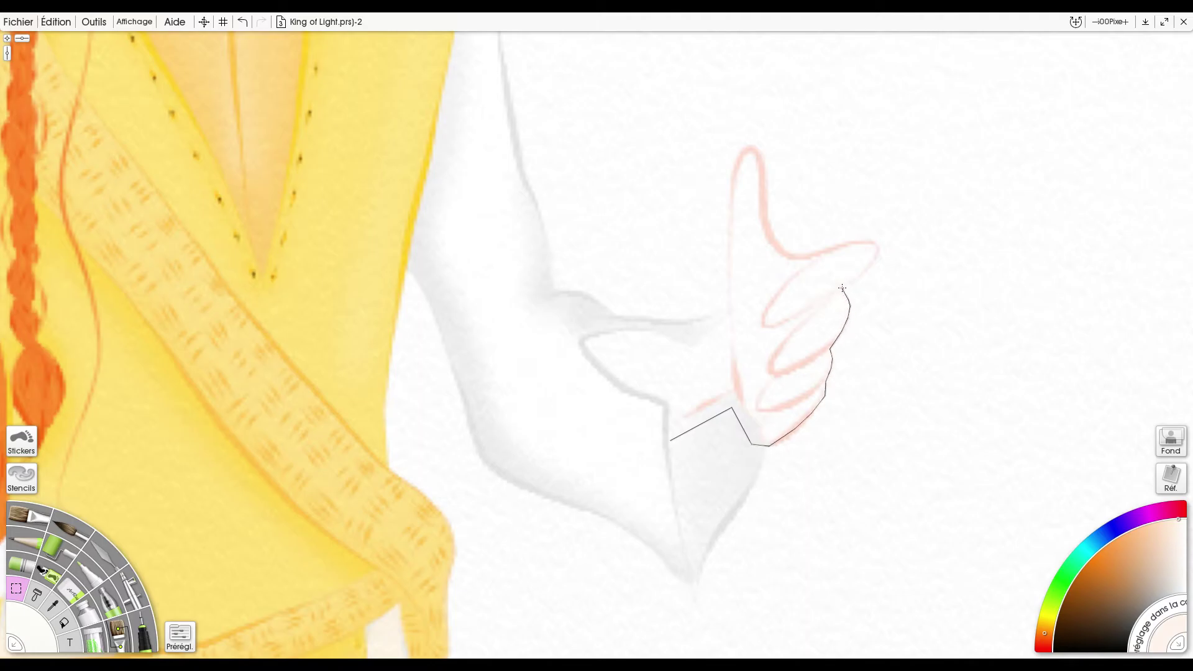
{"action": "mouse_move", "coordinate": [677, 327]}
{"action": "left_mouse_down"}
{"action": "mouse_move", "coordinate": [568, 351]}
{"action": "mouse_move", "coordinate": [670, 440]}
{"action": "left_mouse_up"}
{"action": "left_click", "coordinate": [1166, 521]}
{"action": "mouse_move", "coordinate": [749, 308]}
{"action": "left_mouse_down"}
{"action": "mouse_move", "coordinate": [768, 338]}
{"action": "mouse_move", "coordinate": [780, 438]}
{"action": "left_mouse_up"}
{"action": "left_click_drag", "start_coordinate": [587, 342], "coordinate": [674, 351]}
{"action": "left_click", "coordinate": [16, 589]}
{"action": "key", "text": "ctrl+d"}
- Select the lowered hand below its sleeve, fill and shade it in pale skin tones and clear the selection
{"action": "left_click_drag", "start_coordinate": [622, 435], "coordinate": [902, 243]}
{"action": "left_click_drag", "start_coordinate": [764, 571], "coordinate": [1098, 229]}
{"action": "left_click", "coordinate": [1178, 519]}
{"action": "left_click_drag", "start_coordinate": [342, 417], "coordinate": [342, 437]}
{"action": "left_click", "coordinate": [64, 623]}
{"action": "mouse_move", "coordinate": [447, 427]}
{"action": "left_mouse_down"}
{"action": "mouse_move", "coordinate": [343, 418]}
{"action": "mouse_move", "coordinate": [359, 469]}
{"action": "mouse_move", "coordinate": [429, 497]}
{"action": "left_mouse_up"}
{"action": "left_click", "coordinate": [415, 456]}
{"action": "left_click", "coordinate": [131, 588]}
{"action": "left_click", "coordinate": [1166, 521]}
{"action": "left_click", "coordinate": [16, 589]}
{"action": "key", "text": "ctrl+d"}
- Select the face and ear along their outline, fill them with a pale skin tone and ready a 2% white Airbrush
{"action": "left_click_drag", "start_coordinate": [684, 143], "coordinate": [485, 557]}
{"action": "left_click_drag", "start_coordinate": [634, 68], "coordinate": [588, 605]}
{"action": "left_click", "coordinate": [1178, 519]}
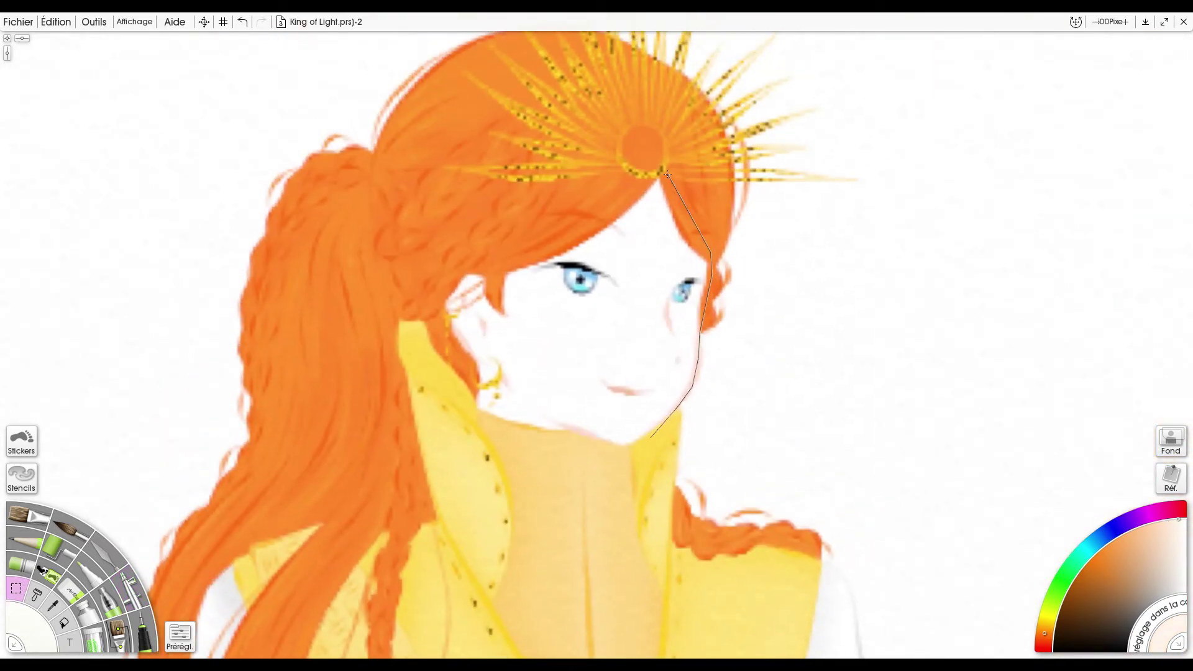
{"action": "mouse_move", "coordinate": [645, 445]}
{"action": "left_mouse_down"}
{"action": "mouse_move", "coordinate": [513, 283]}
{"action": "mouse_move", "coordinate": [693, 236]}
{"action": "left_mouse_up"}
{"action": "left_click_drag", "start_coordinate": [32, 626], "coordinate": [19, 628]}
{"action": "left_click", "coordinate": [1186, 519]}
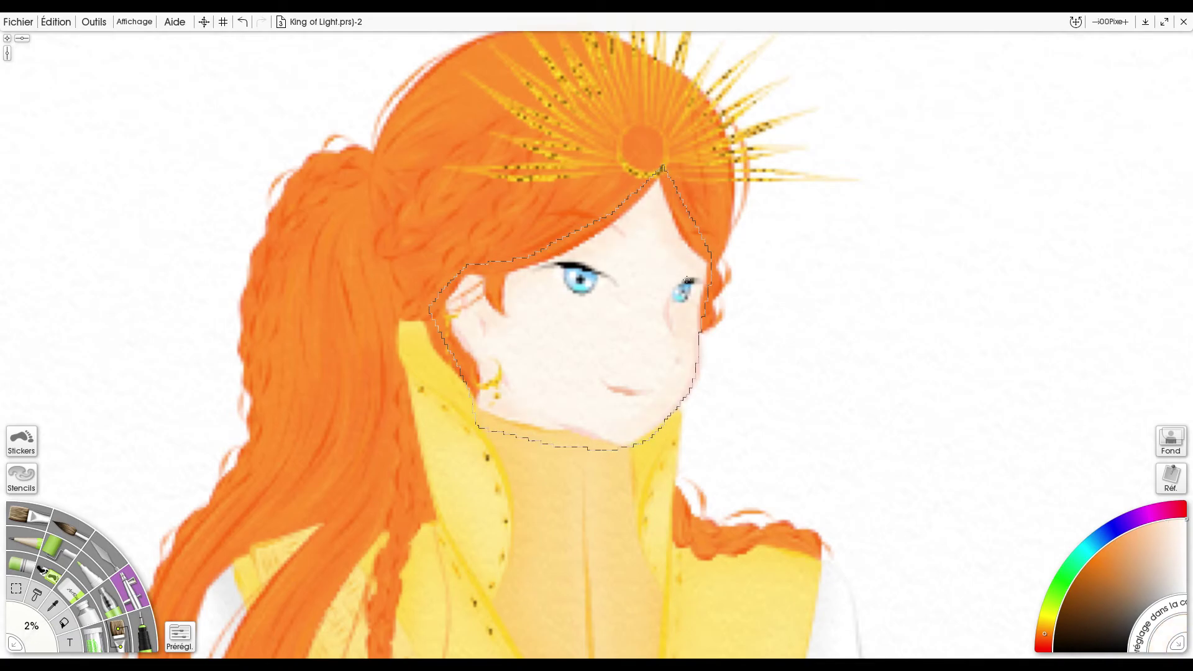
- Clear the selection around the face and ear
{"action": "left_click", "coordinate": [16, 589]}
{"action": "left_click", "coordinate": [69, 267]}
{"action": "left_click", "coordinate": [1096, 22]}
{"action": "left_click", "coordinate": [1096, 22]}
{"action": "left_click", "coordinate": [1096, 22]}
{"action": "left_click", "coordinate": [1096, 22]}
{"action": "scroll", "coordinate": [960, 177], "scroll_direction": "down", "scroll_amount": 1}
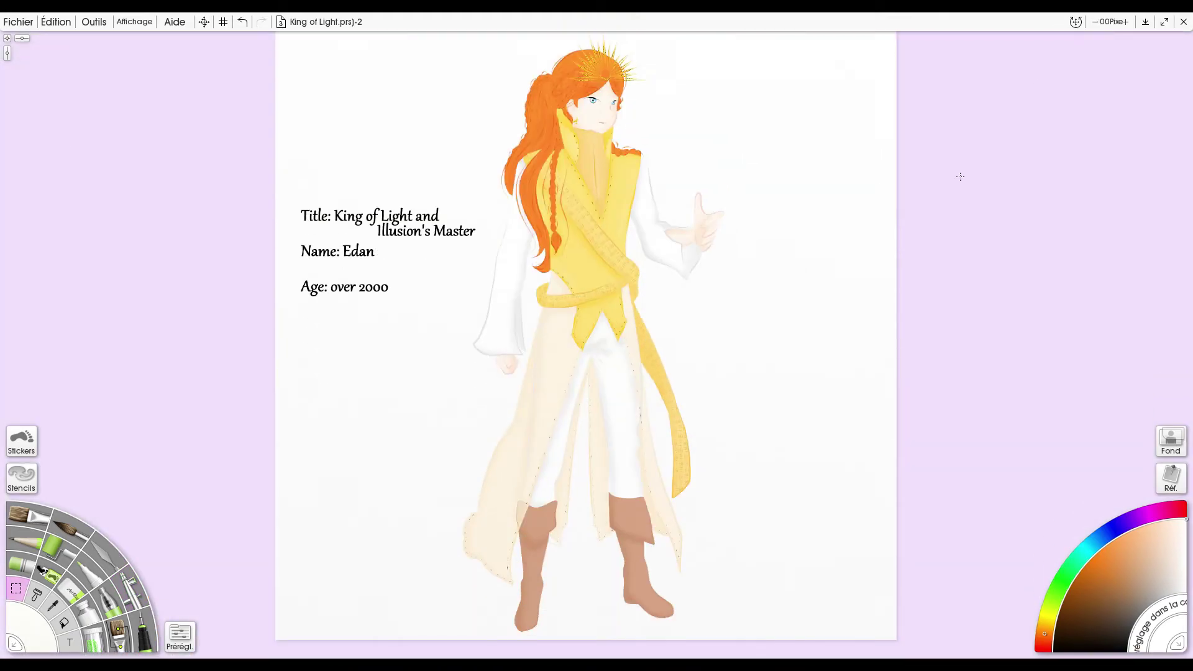
- Airbrush golden yellow over the sun-ray crown on the head and undo the last stroke
{"action": "left_click_drag", "start_coordinate": [1019, 125], "coordinate": [1027, 284]}
{"action": "left_click", "coordinate": [1126, 22]}
{"action": "left_click", "coordinate": [1126, 23]}
{"action": "left_click", "coordinate": [1126, 22]}
{"action": "left_click", "coordinate": [1126, 22]}
{"action": "left_click_drag", "start_coordinate": [1056, 124], "coordinate": [1019, 429]}
{"action": "left_click_drag", "start_coordinate": [1020, 124], "coordinate": [1019, 432]}
{"action": "left_click", "coordinate": [130, 589]}
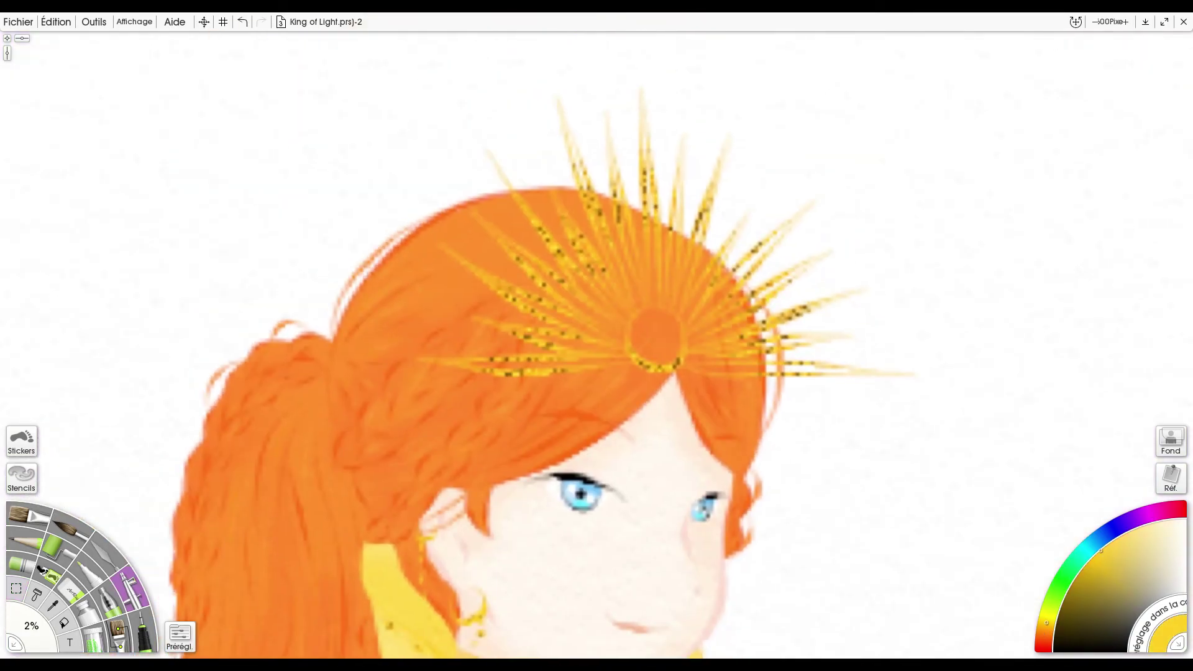
{"action": "mouse_move", "coordinate": [663, 355]}
{"action": "left_mouse_down"}
{"action": "mouse_move", "coordinate": [495, 350]}
{"action": "mouse_move", "coordinate": [520, 281]}
{"action": "mouse_move", "coordinate": [632, 291]}
{"action": "mouse_move", "coordinate": [662, 240]}
{"action": "mouse_move", "coordinate": [653, 362]}
{"action": "mouse_move", "coordinate": [760, 282]}
{"action": "mouse_move", "coordinate": [589, 364]}
{"action": "mouse_move", "coordinate": [567, 213]}
{"action": "mouse_move", "coordinate": [794, 321]}
{"action": "mouse_move", "coordinate": [603, 347]}
{"action": "left_mouse_up"}
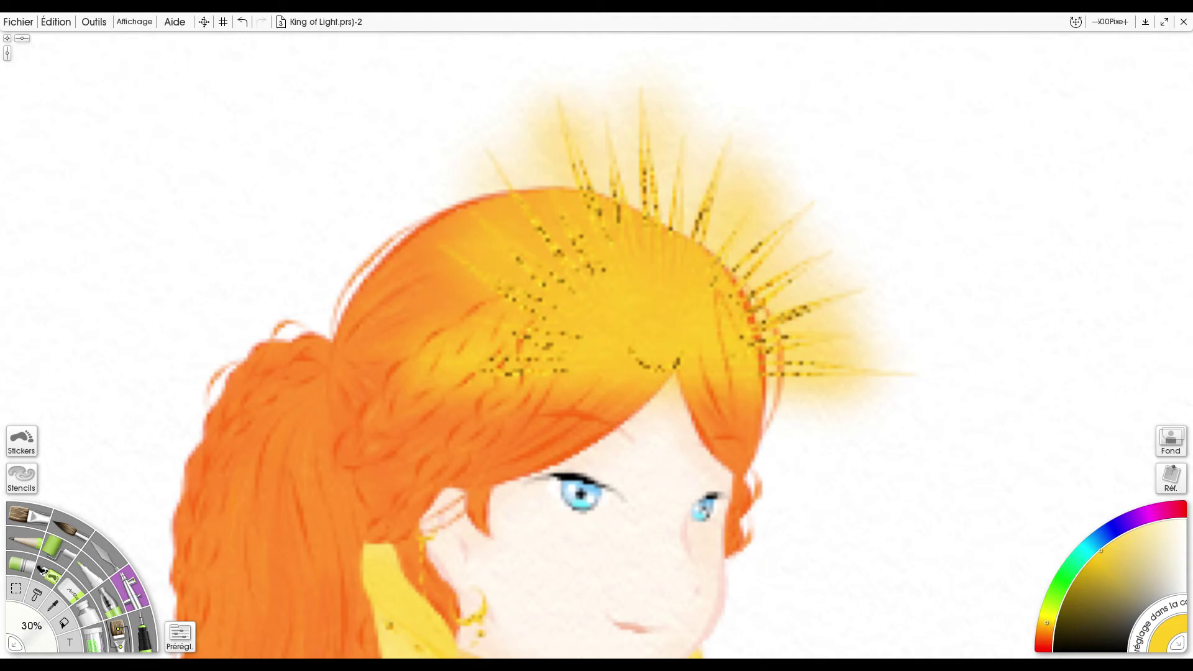
{"action": "key", "text": "ctrl+z"}
- Fill the background around the character with a very pale sky blue
{"action": "left_click", "coordinate": [1096, 24]}
{"action": "left_click", "coordinate": [1096, 23]}
{"action": "left_click", "coordinate": [1096, 24]}
{"action": "left_click", "coordinate": [1096, 23]}
{"action": "scroll", "coordinate": [987, 164], "scroll_direction": "down", "scroll_amount": 9}
{"action": "scroll", "coordinate": [987, 165], "scroll_direction": "down", "scroll_amount": 1}
{"action": "scroll", "coordinate": [987, 165], "scroll_direction": "up", "scroll_amount": 1}
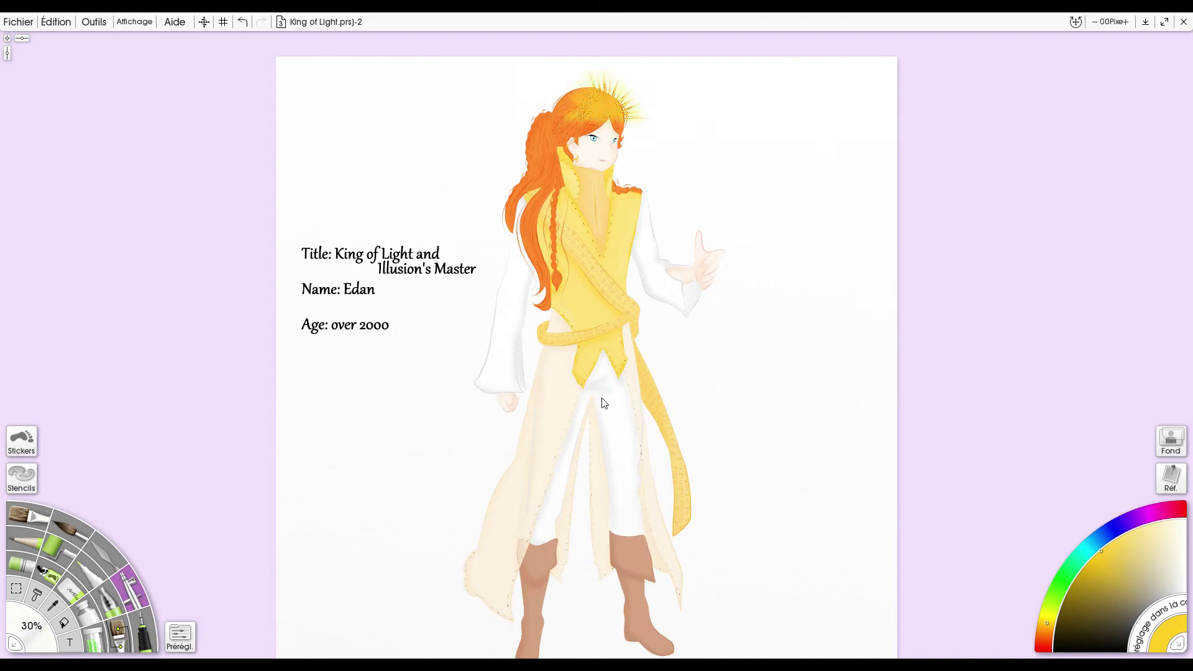
{"action": "left_click_drag", "start_coordinate": [1116, 142], "coordinate": [1117, 121]}
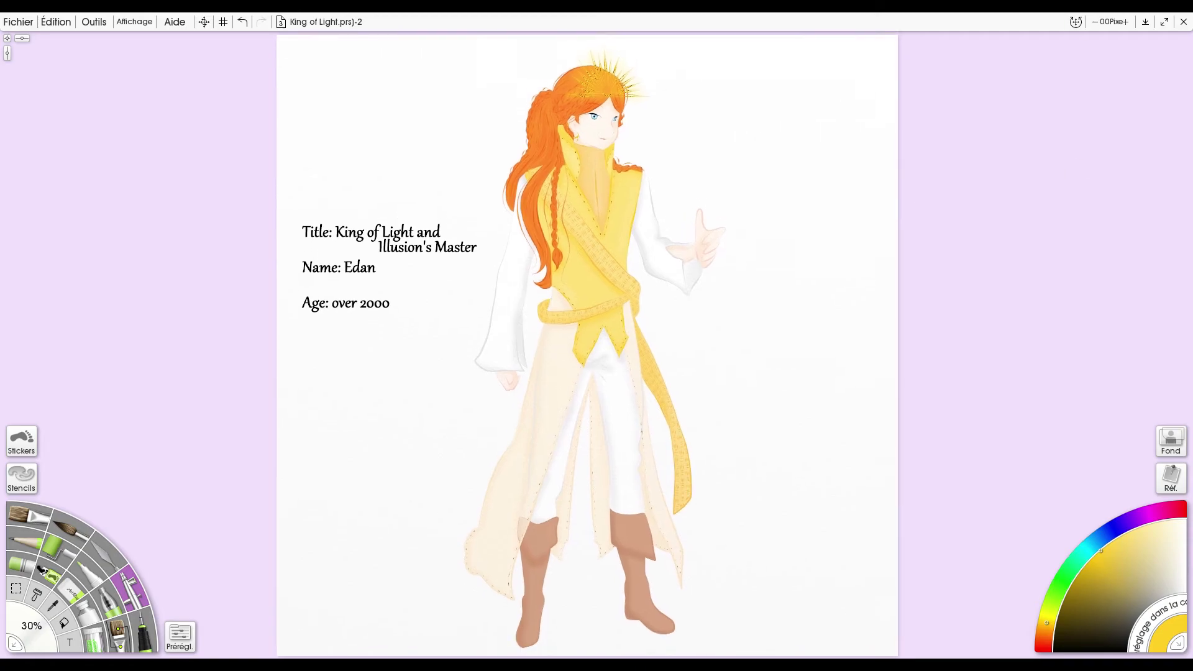
{"action": "left_click", "coordinate": [1097, 541]}
{"action": "left_click", "coordinate": [1176, 519]}
{"action": "left_click", "coordinate": [343, 545]}
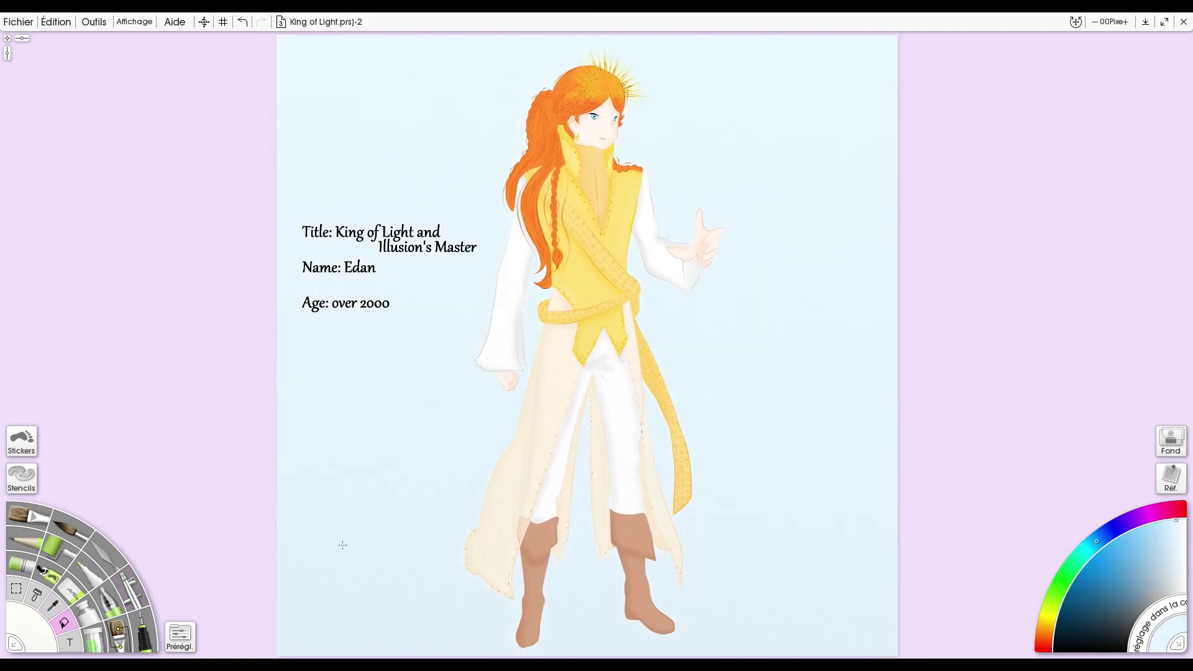
- Airbrush the background at 300% size into a soft vertical gradient, with deeper light blue below and near white above
{"action": "left_click_drag", "start_coordinate": [31, 626], "coordinate": [56, 606]}
{"action": "left_click", "coordinate": [1165, 523]}
{"action": "mouse_move", "coordinate": [298, 643]}
{"action": "left_mouse_down"}
{"action": "mouse_move", "coordinate": [469, 604]}
{"action": "mouse_move", "coordinate": [370, 470]}
{"action": "left_mouse_up"}
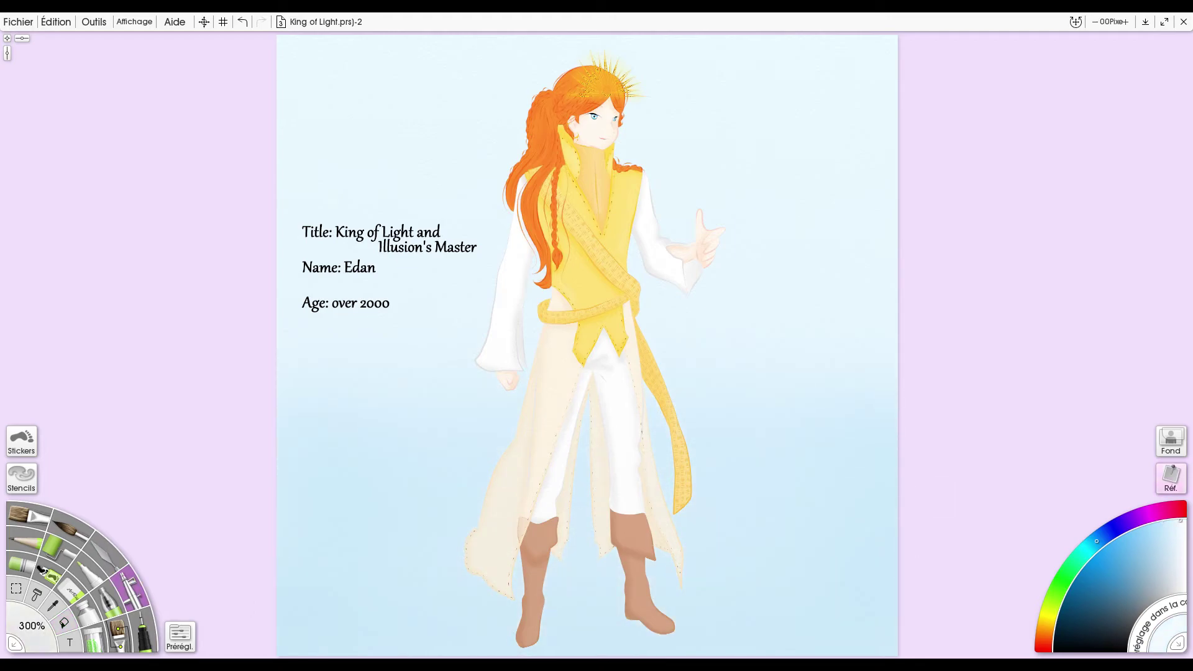
{"action": "left_click_drag", "start_coordinate": [922, 628], "coordinate": [338, 633]}
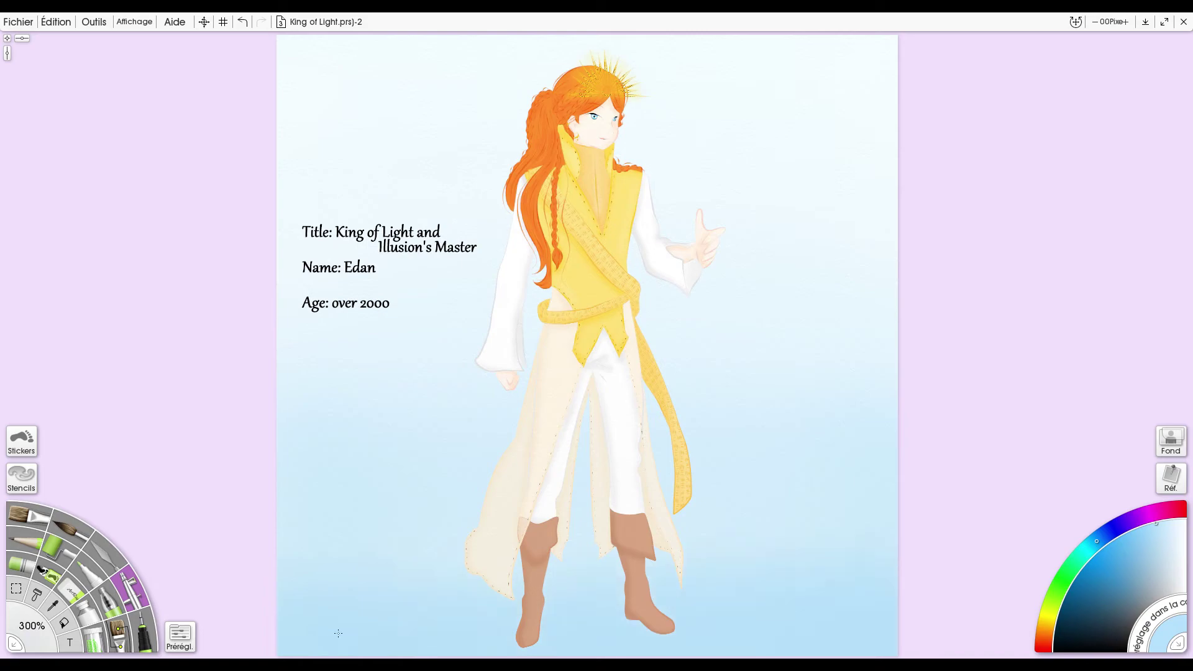
{"action": "left_click_drag", "start_coordinate": [1181, 525], "coordinate": [1192, 502]}
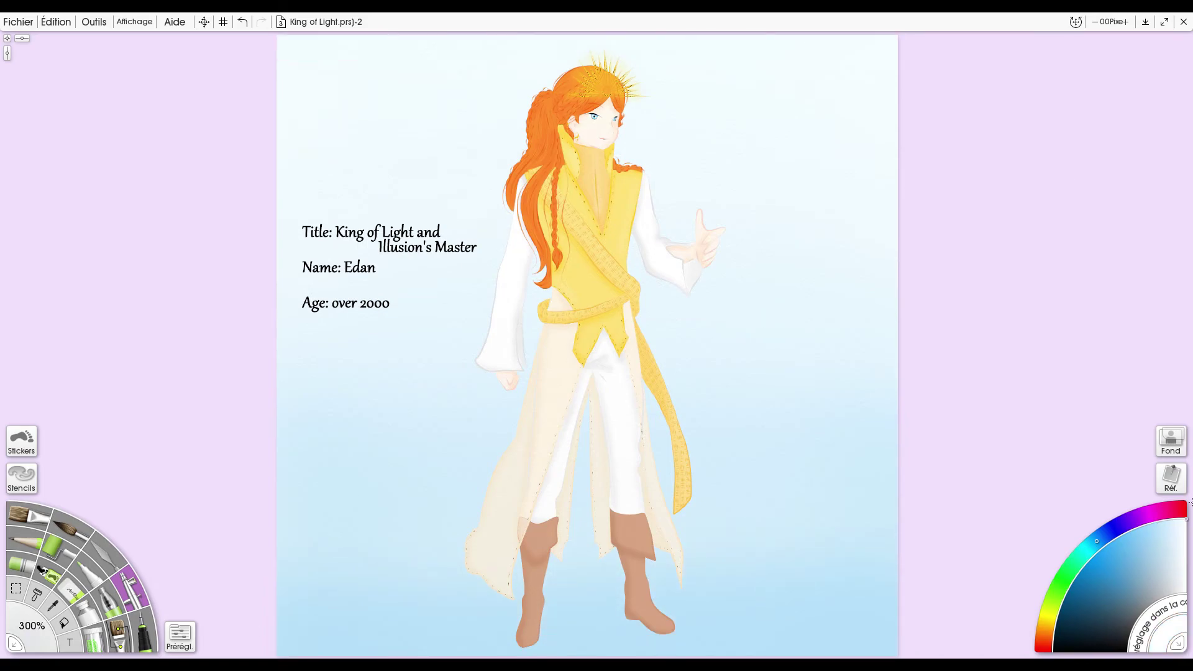
{"action": "left_click_drag", "start_coordinate": [39, 622], "coordinate": [17, 632]}
{"action": "mouse_move", "coordinate": [472, 581]}
{"action": "left_mouse_down"}
{"action": "mouse_move", "coordinate": [529, 646]}
{"action": "mouse_move", "coordinate": [625, 612]}
{"action": "mouse_move", "coordinate": [690, 562]}
{"action": "left_mouse_up"}
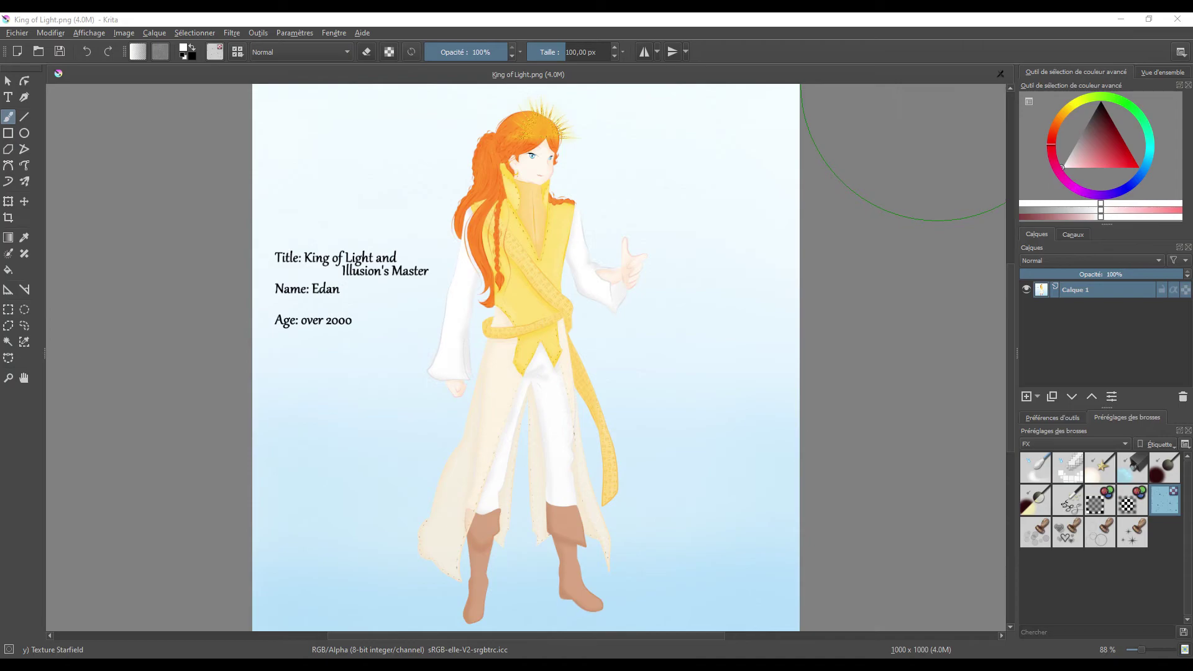
{"action": "key", "text": "slash"}
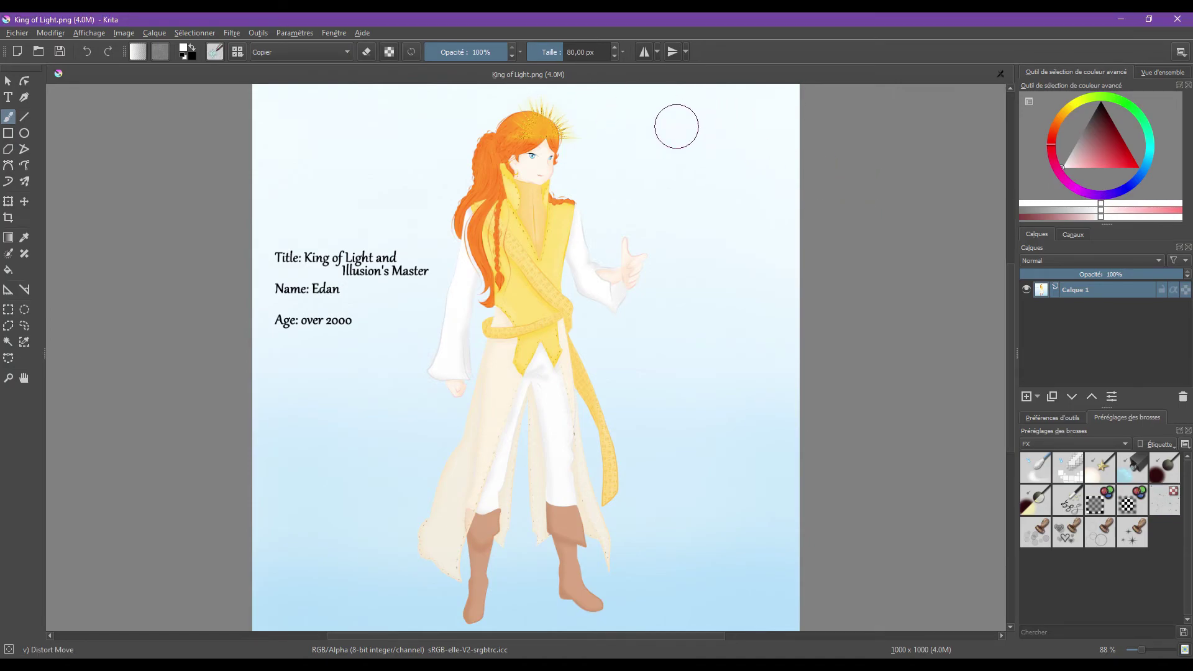
{"action": "left_click_drag", "start_coordinate": [639, 206], "coordinate": [737, 376]}
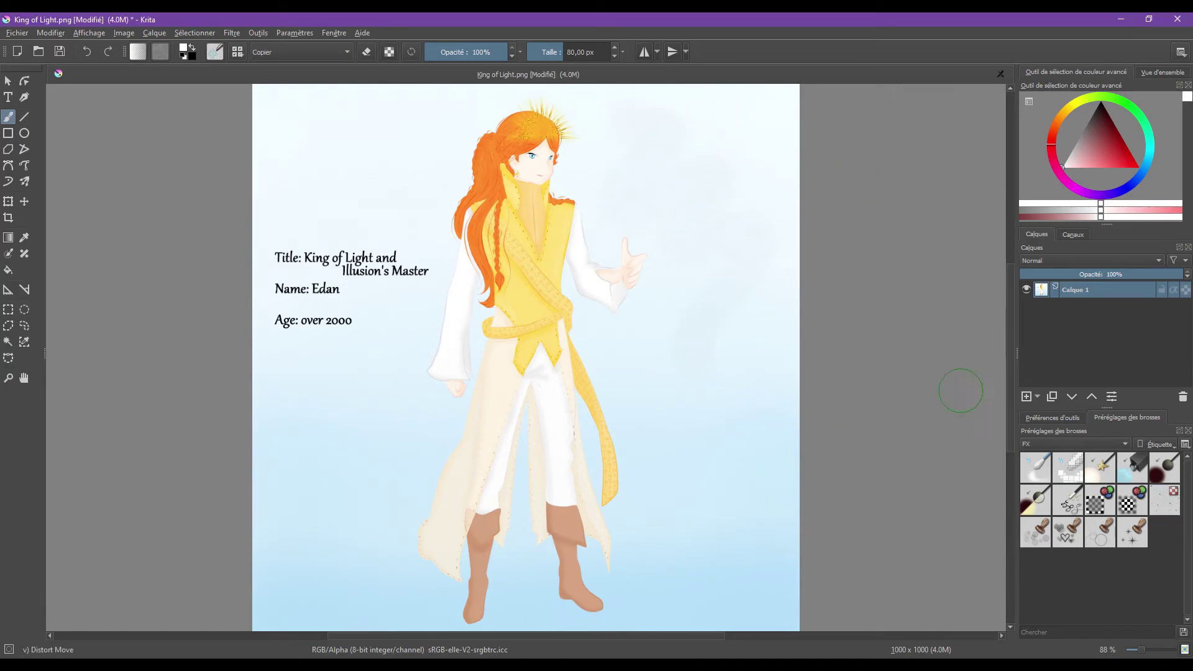
{"action": "key", "text": "slash"}
{"action": "key", "text": "ctrl+z"}
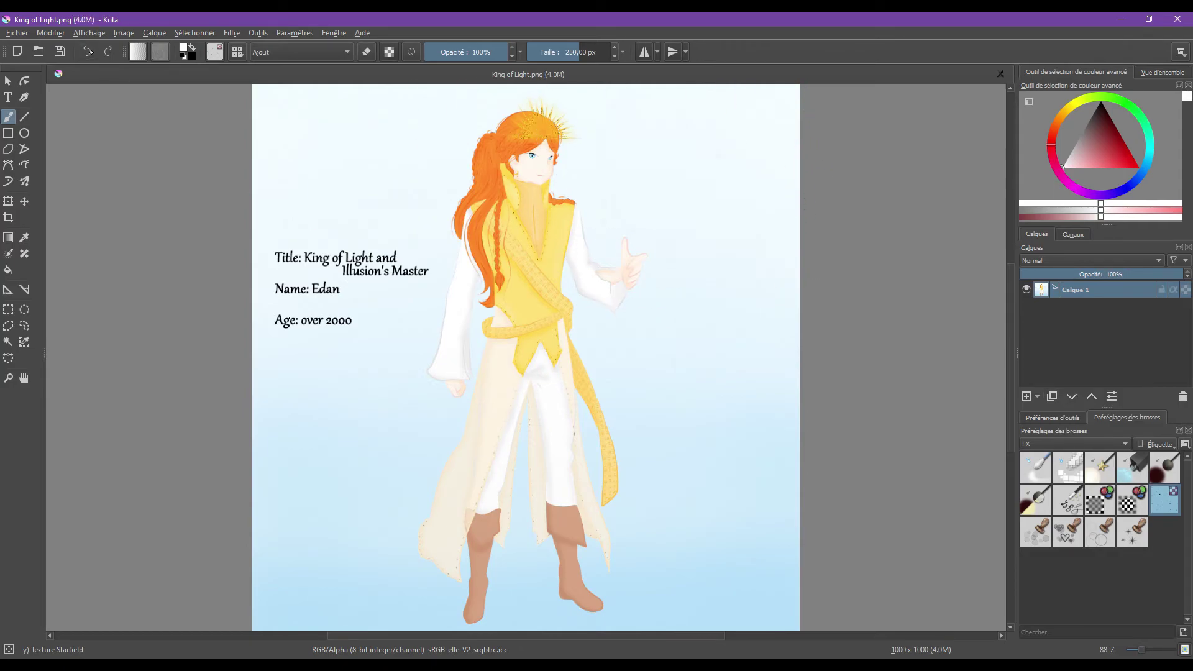
- Scatter golden yellow specks over the background with the Texture Starfield brush at a size of 101 px
{"action": "left_click", "coordinate": [567, 51]}
{"action": "left_click", "coordinate": [1072, 107]}
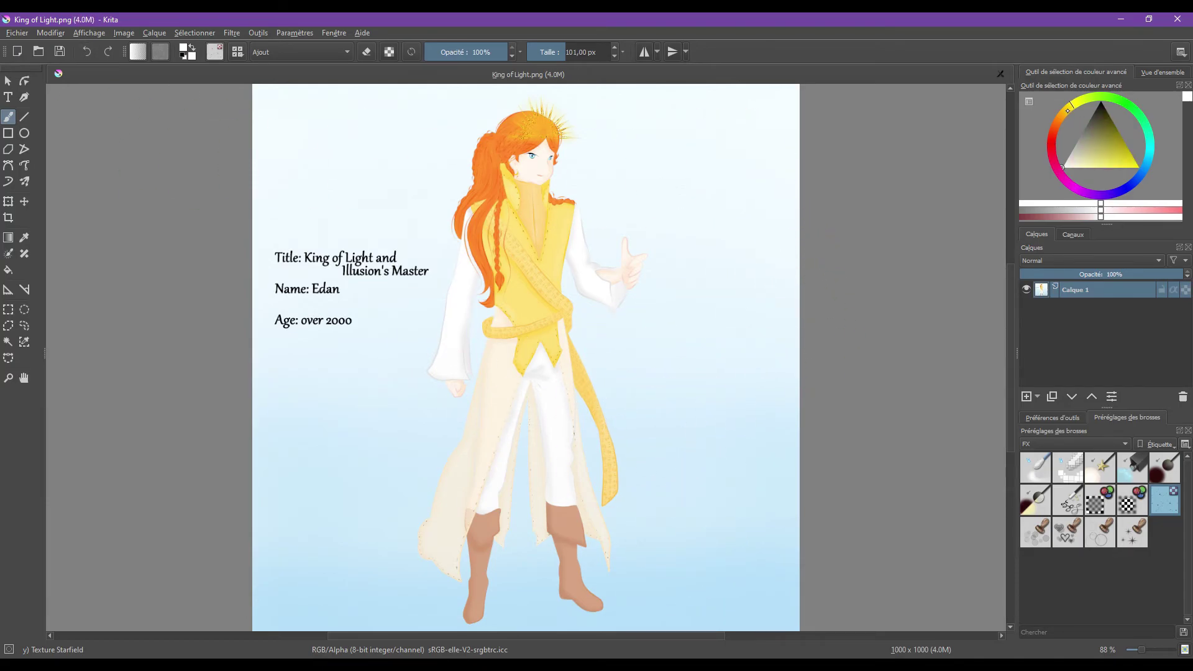
{"action": "left_click", "coordinate": [1066, 111]}
{"action": "left_click", "coordinate": [1107, 167]}
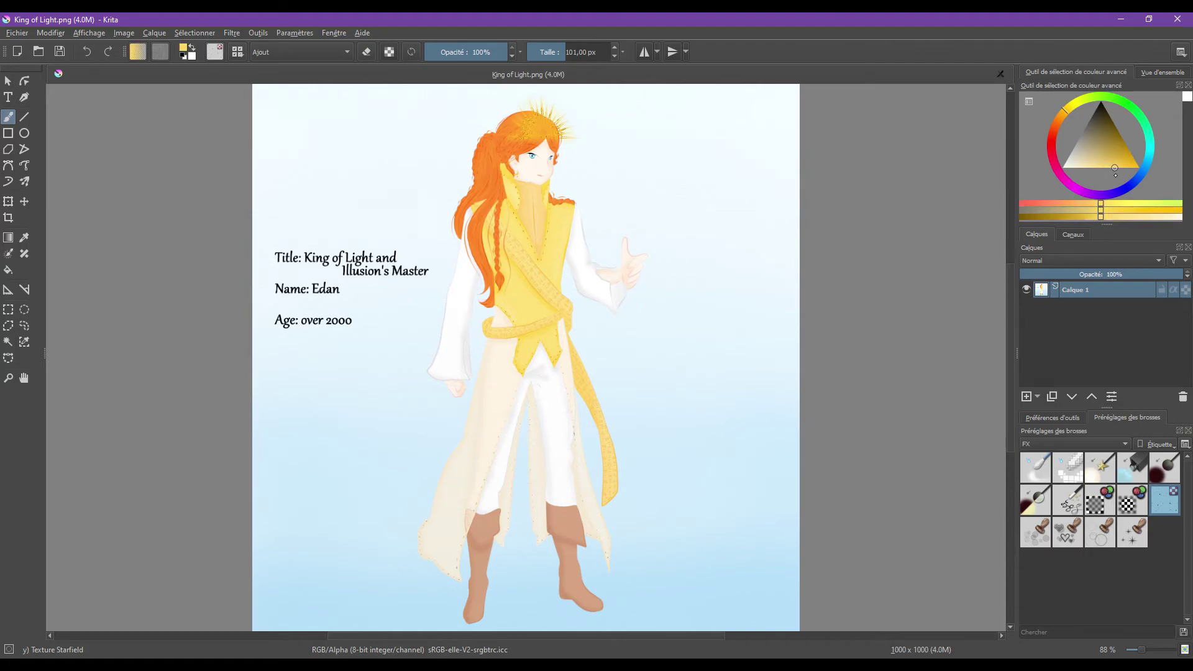
{"action": "mouse_move", "coordinate": [666, 117]}
{"action": "left_mouse_down"}
{"action": "mouse_move", "coordinate": [768, 128]}
{"action": "mouse_move", "coordinate": [785, 250]}
{"action": "mouse_move", "coordinate": [739, 467]}
{"action": "mouse_move", "coordinate": [677, 551]}
{"action": "mouse_move", "coordinate": [645, 346]}
{"action": "mouse_move", "coordinate": [647, 125]}
{"action": "mouse_move", "coordinate": [787, 381]}
{"action": "mouse_move", "coordinate": [586, 598]}
{"action": "mouse_move", "coordinate": [287, 562]}
{"action": "mouse_move", "coordinate": [307, 308]}
{"action": "left_mouse_up"}
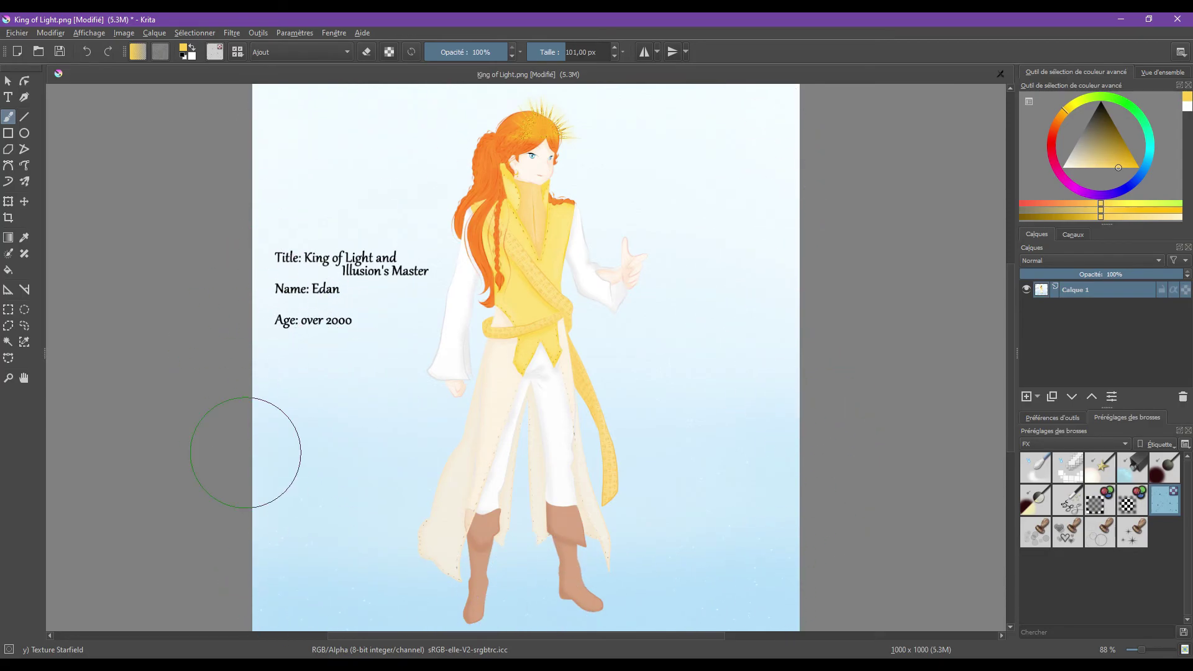
- Paint more starfield specks down the background beside the raised hand in a more saturated golden yellow
{"action": "scroll", "coordinate": [246, 453], "scroll_direction": "down", "scroll_amount": 1}
{"action": "scroll", "coordinate": [246, 453], "scroll_direction": "up", "scroll_amount": 1}
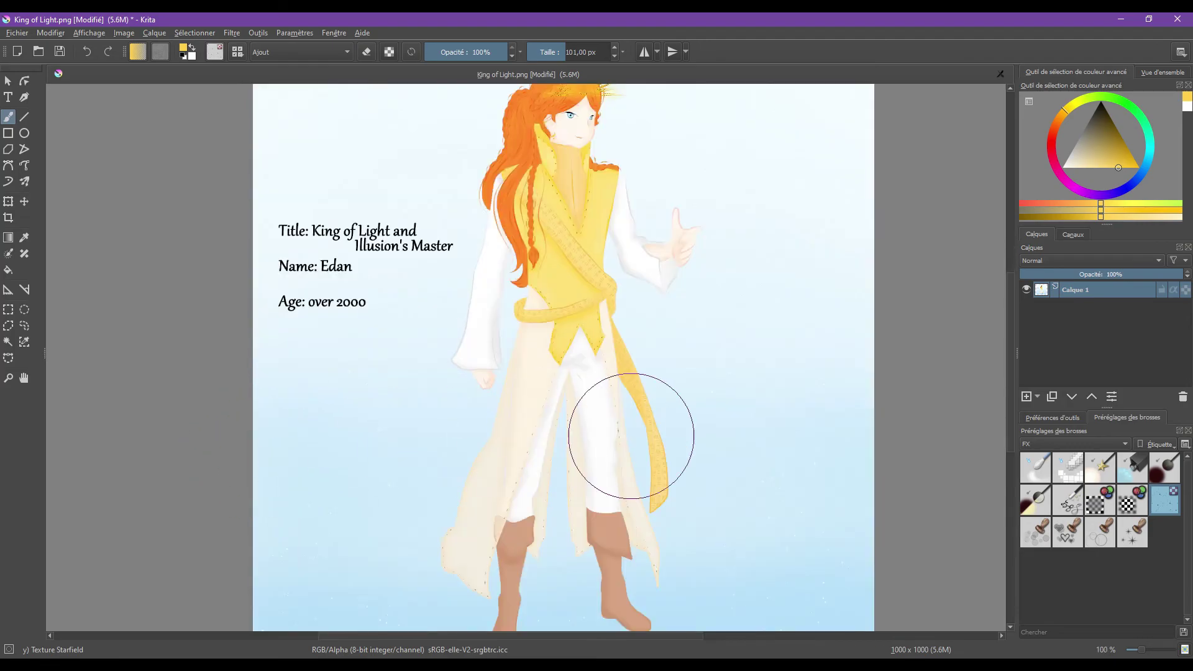
{"action": "left_click_drag", "start_coordinate": [1012, 336], "coordinate": [1014, 286]}
{"action": "scroll", "coordinate": [1013, 287], "scroll_direction": "down", "scroll_amount": 1}
{"action": "left_click", "coordinate": [1179, 211]}
{"action": "mouse_move", "coordinate": [709, 218]}
{"action": "left_mouse_down"}
{"action": "mouse_move", "coordinate": [848, 247]}
{"action": "mouse_move", "coordinate": [790, 455]}
{"action": "mouse_move", "coordinate": [874, 557]}
{"action": "left_mouse_up"}
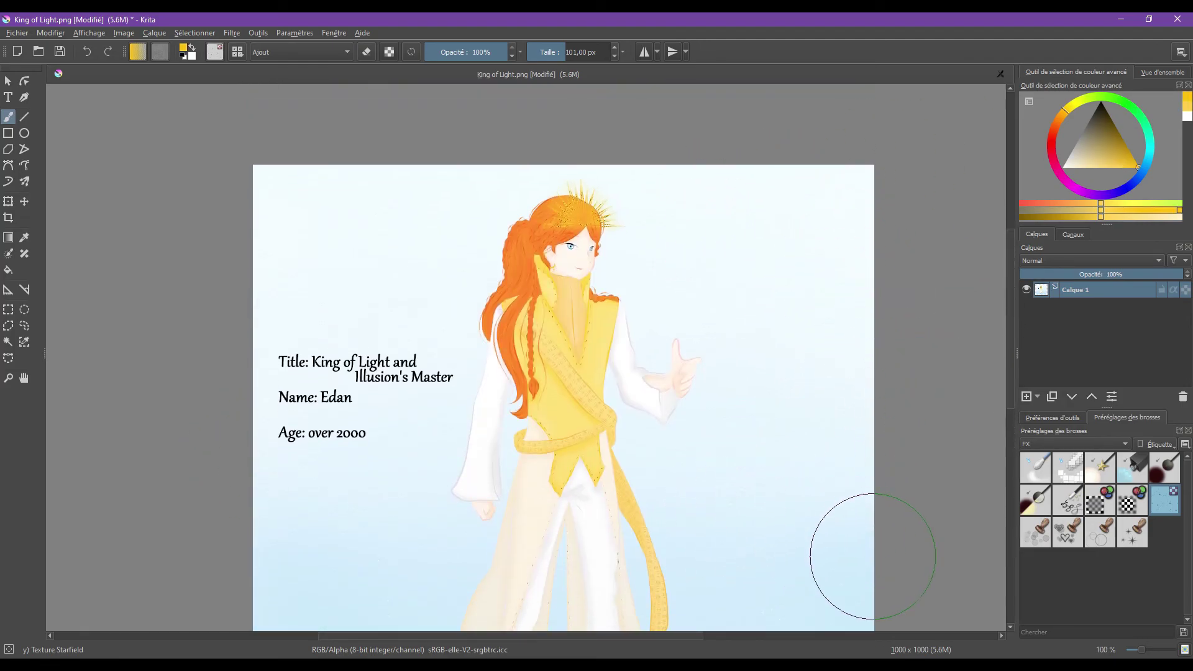
- Examine the starfield specks across the upper and lower background around the character
{"action": "scroll", "coordinate": [191, 301], "scroll_direction": "down", "scroll_amount": 1}
{"action": "scroll", "coordinate": [551, 381], "scroll_direction": "up", "scroll_amount": 1}
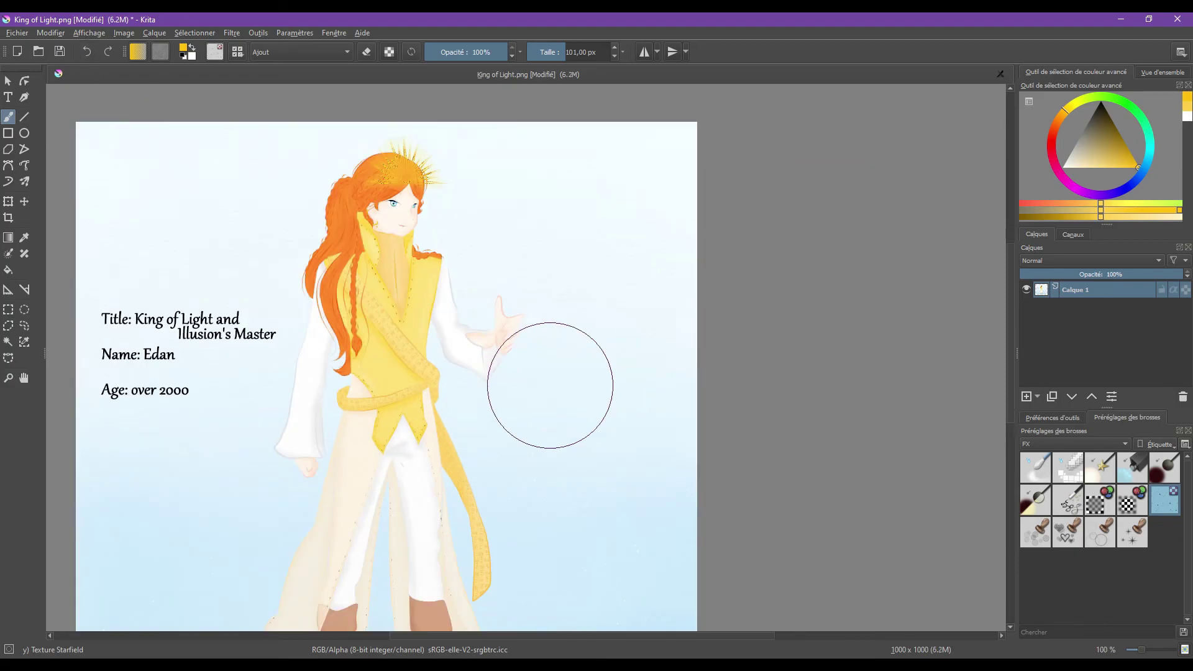
{"action": "scroll", "coordinate": [1012, 361], "scroll_direction": "down", "scroll_amount": 2}
{"action": "left_click_drag", "start_coordinate": [1012, 362], "coordinate": [1011, 365]}
{"action": "scroll", "coordinate": [941, 413], "scroll_direction": "down", "scroll_amount": 1}
{"action": "scroll", "coordinate": [941, 414], "scroll_direction": "up", "scroll_amount": 1}
{"action": "left_click_drag", "start_coordinate": [720, 641], "coordinate": [639, 639]}
{"action": "scroll", "coordinate": [1017, 384], "scroll_direction": "down", "scroll_amount": 3}
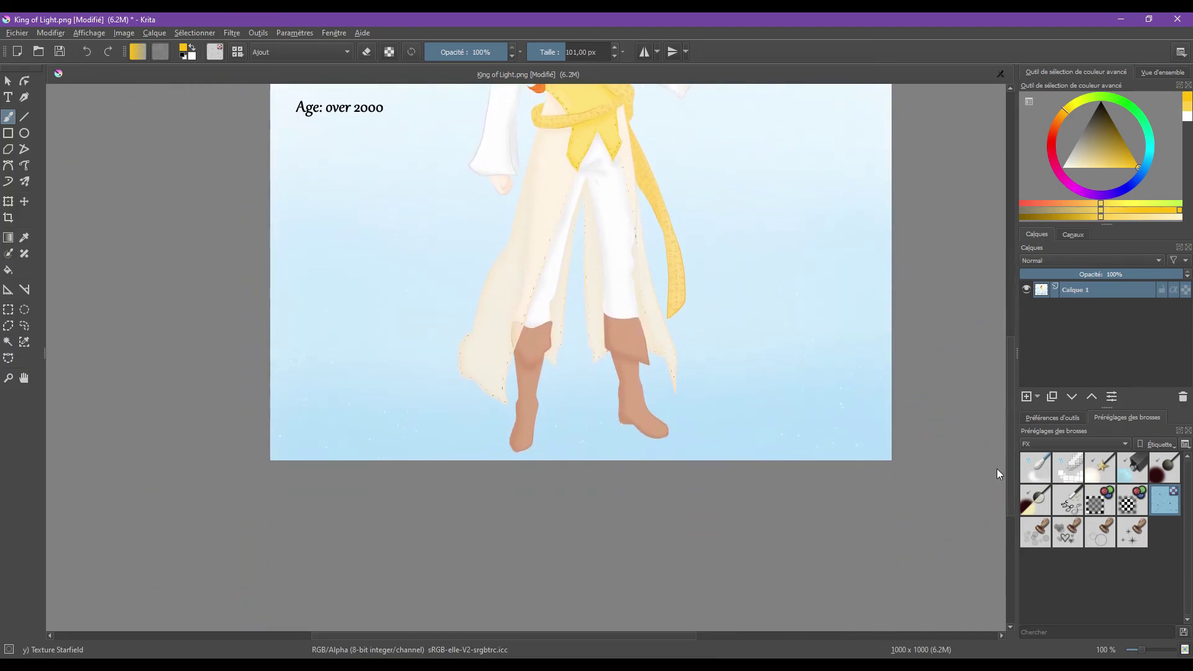
{"action": "scroll", "coordinate": [1002, 474], "scroll_direction": "up", "scroll_amount": 1}
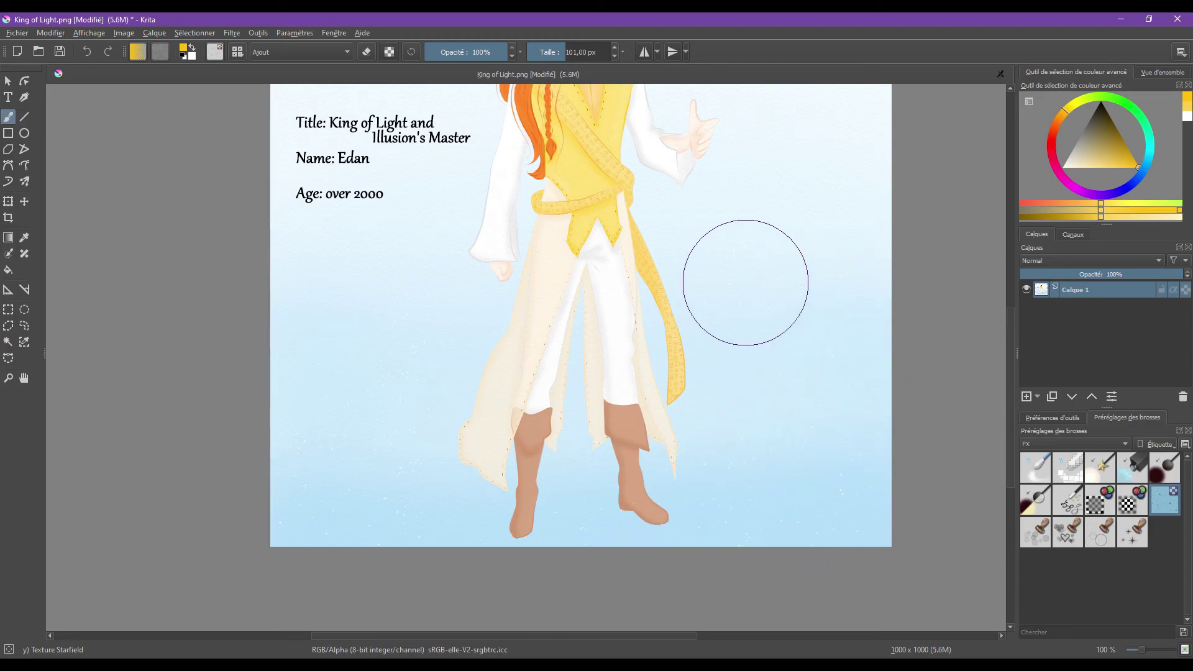
- Save the finished King of Light.png image
{"action": "left_click_drag", "start_coordinate": [1010, 383], "coordinate": [1005, 326]}
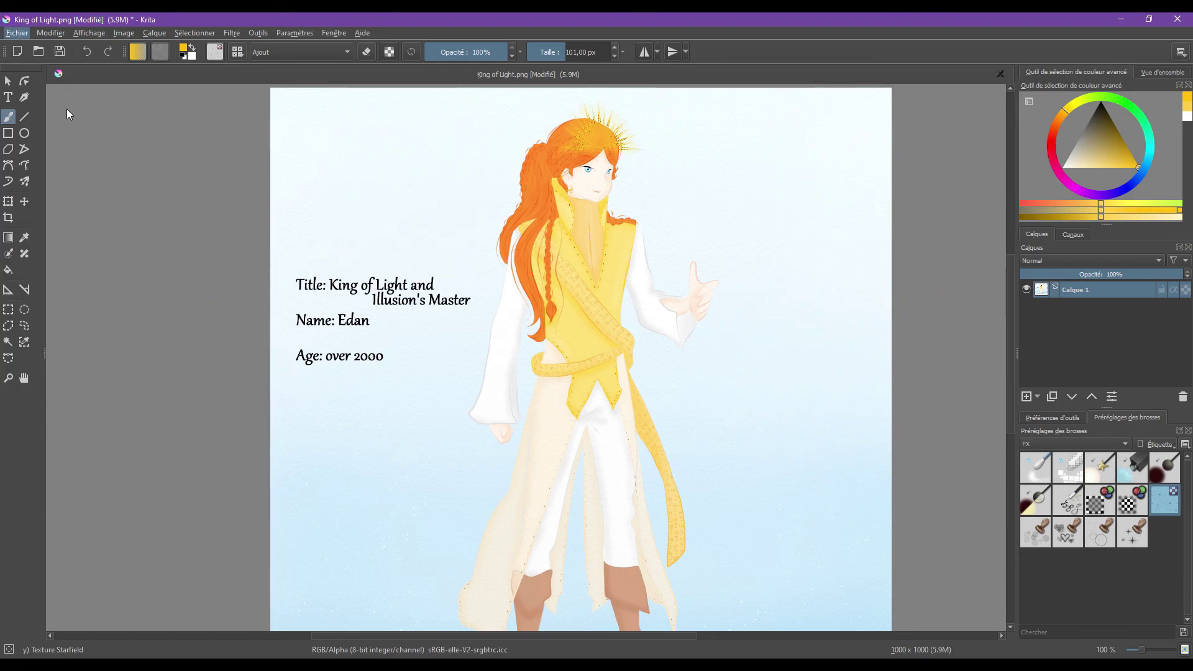
{"action": "key", "text": "ctrl+s"}
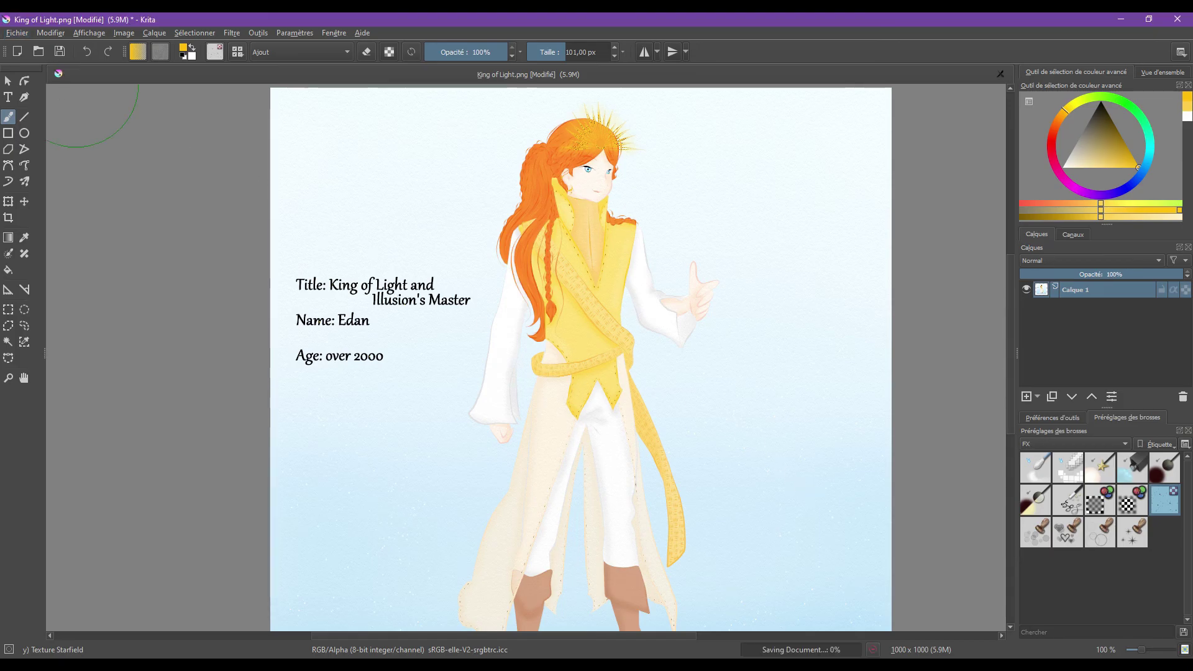